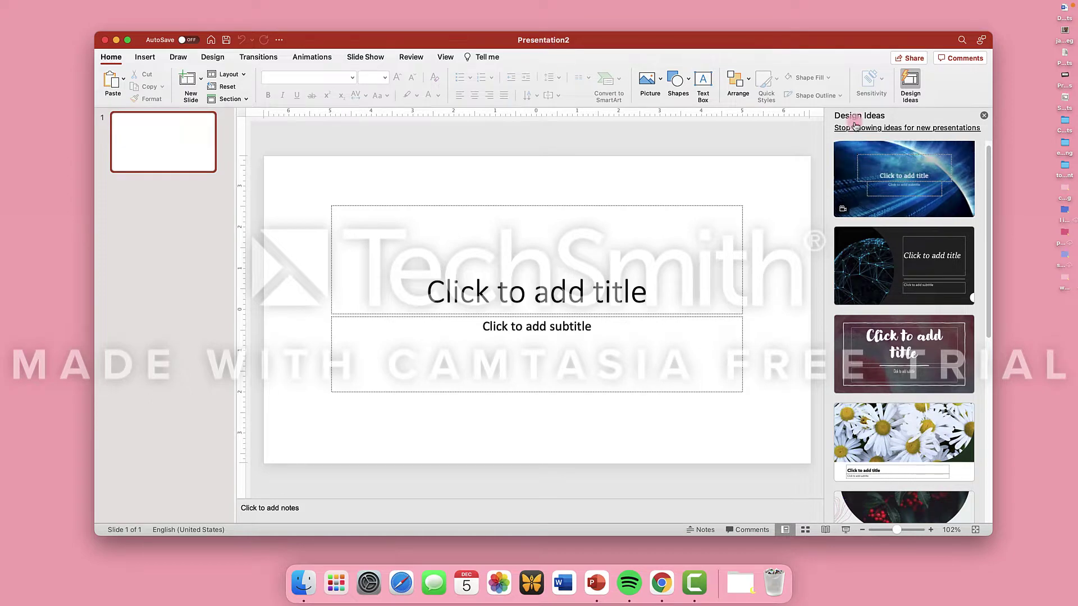
- Dismiss the design suggestions and set the slides to portrait orientation in the page setup
{"action": "left_click", "coordinate": [983, 115]}
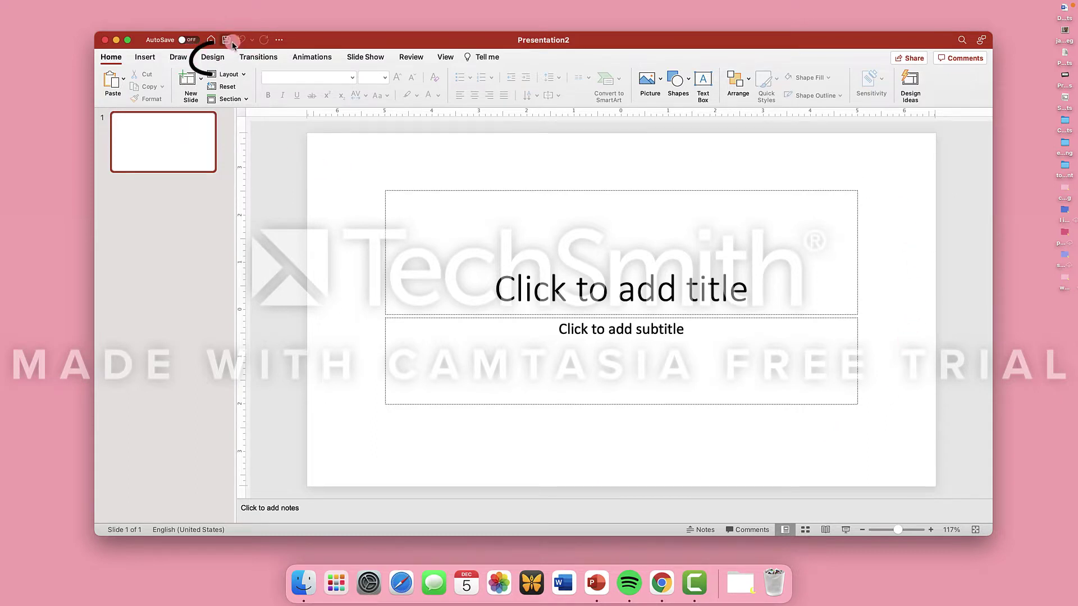
{"action": "left_click", "coordinate": [215, 58]}
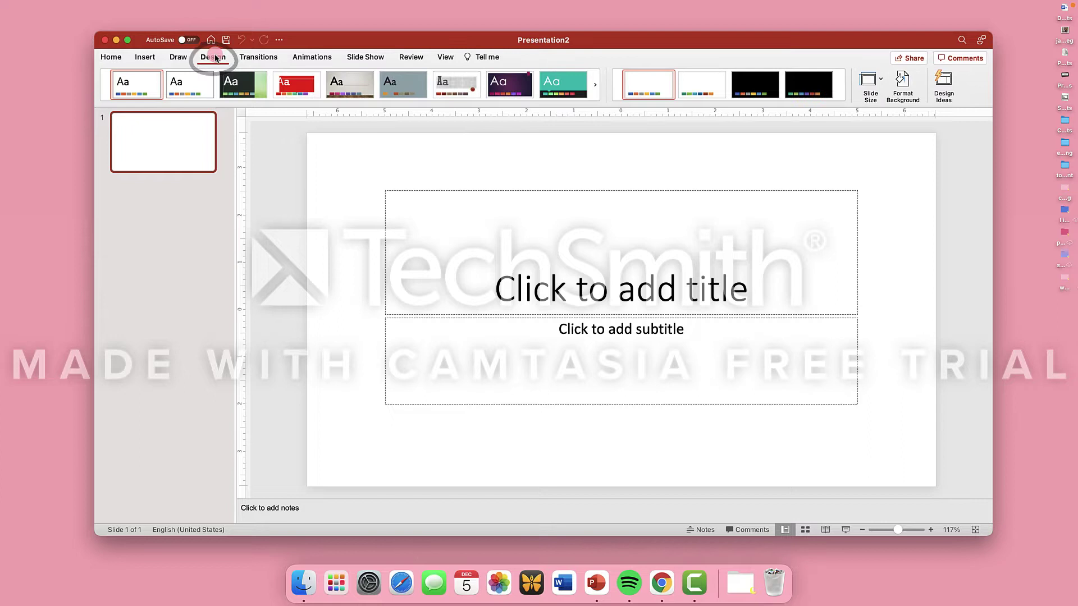
{"action": "left_click", "coordinate": [872, 85]}
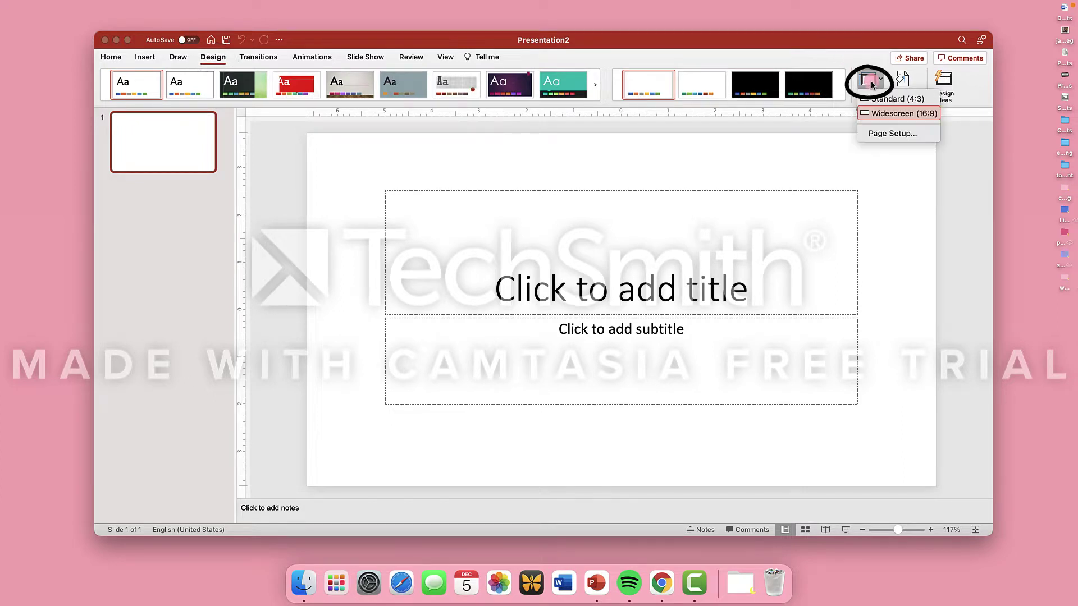
{"action": "left_click", "coordinate": [899, 138]}
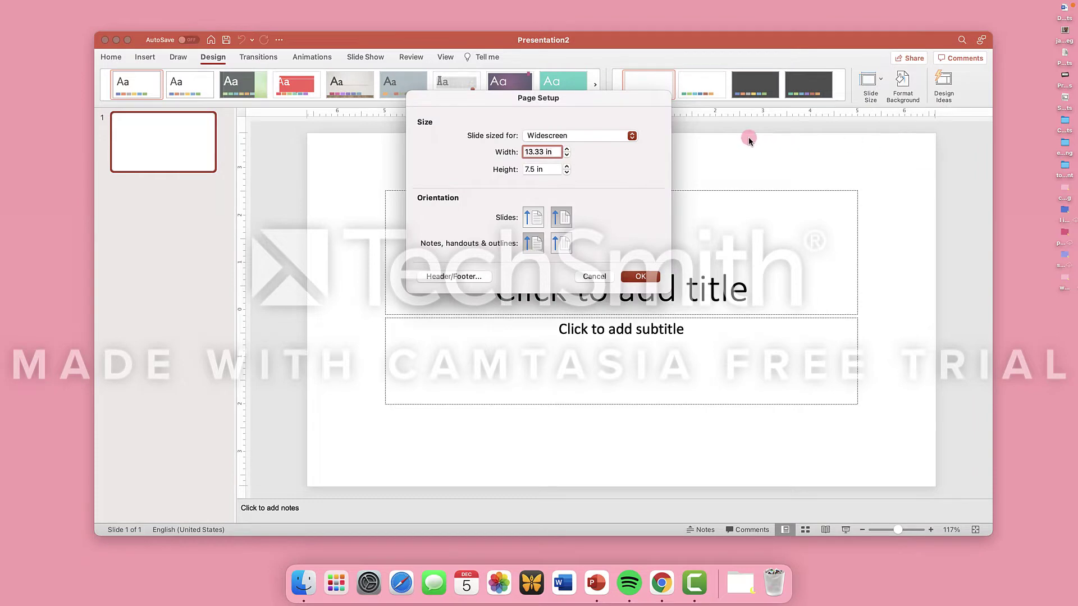
{"action": "left_click", "coordinate": [531, 216]}
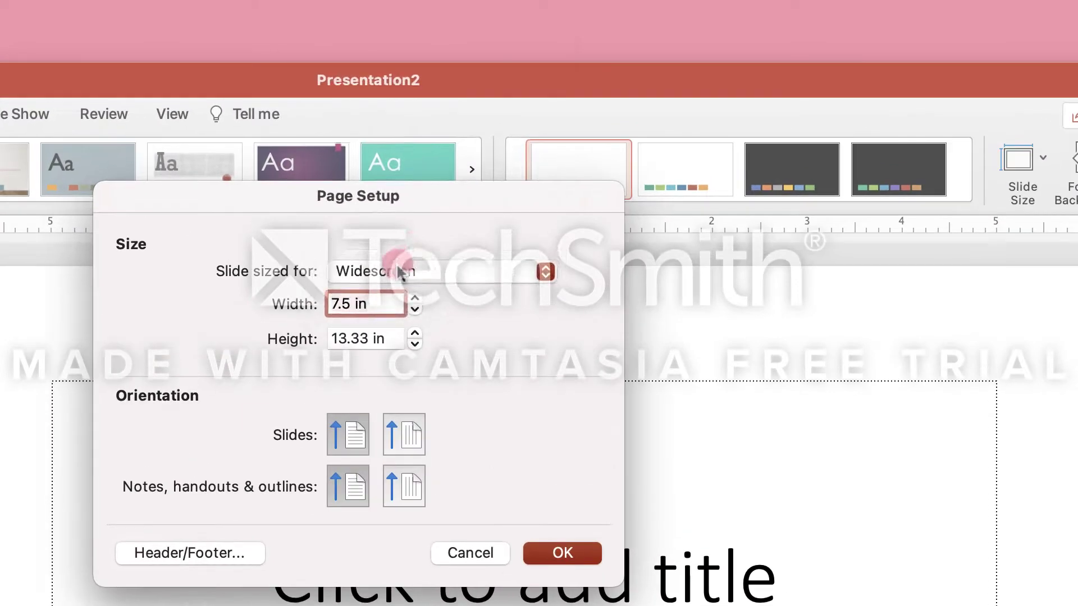
- Size the slides for Letter Paper (8.5x11 in) and apply the change with the content scaled up
{"action": "left_click", "coordinate": [561, 136]}
{"action": "scroll", "coordinate": [393, 168], "scroll_direction": "up", "scroll_amount": 3}
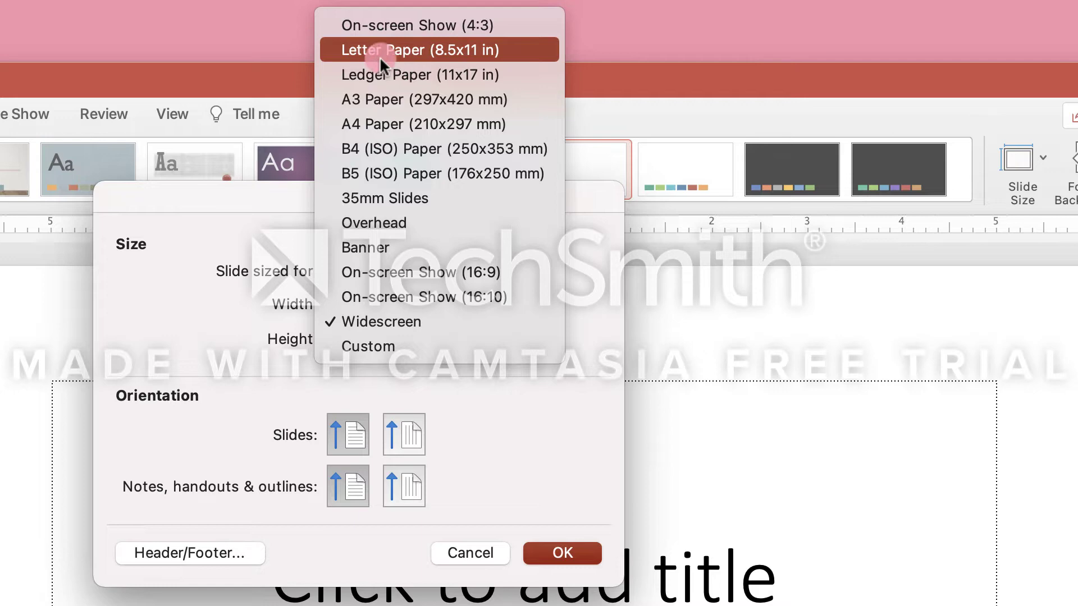
{"action": "left_click", "coordinate": [410, 52]}
{"action": "left_click", "coordinate": [337, 343]}
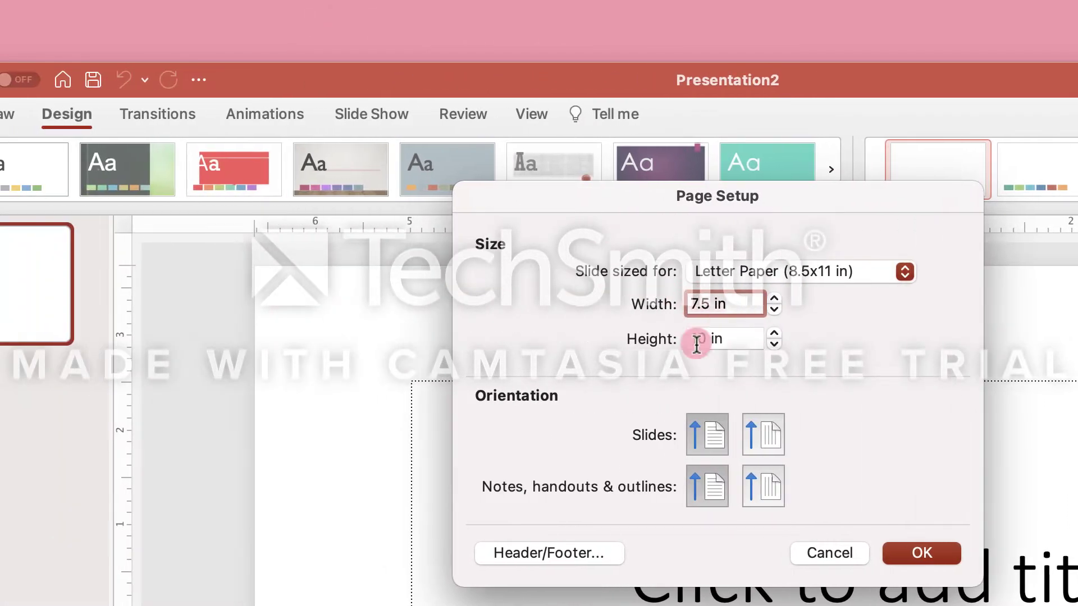
{"action": "left_click", "coordinate": [921, 552]}
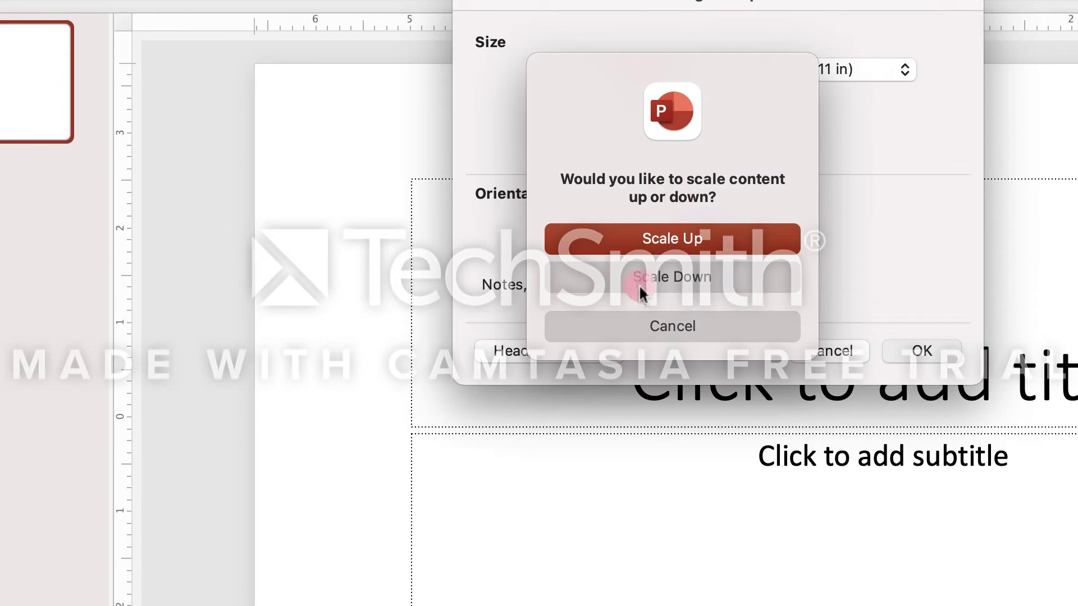
{"action": "left_click", "coordinate": [676, 239]}
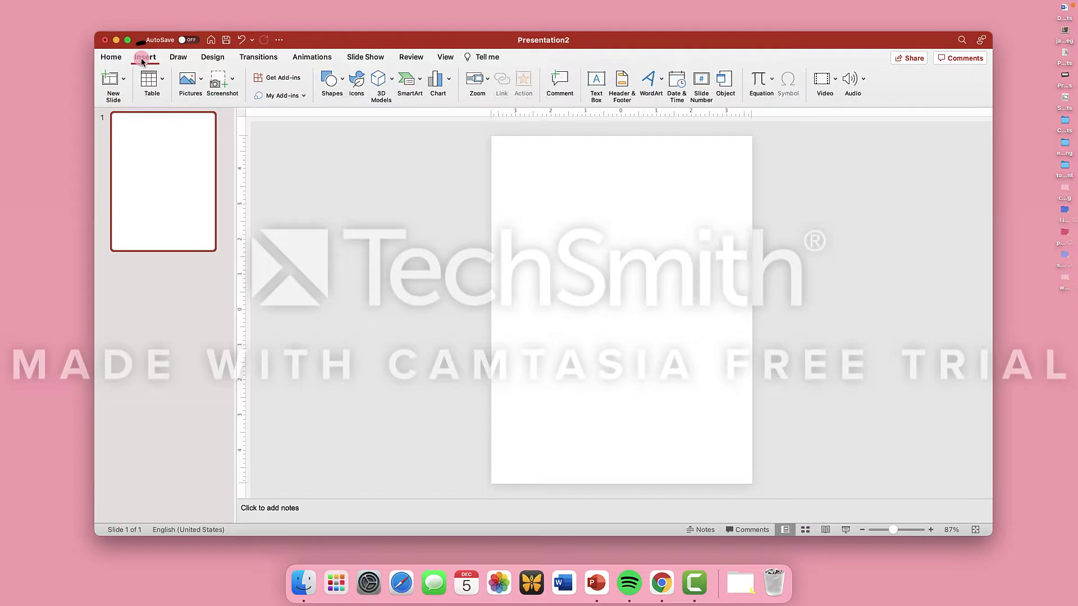
- Draw a rectangle about 3.5 by 4.6 inches in the left half of the page and copy it to the right half
{"action": "left_click", "coordinate": [336, 83]}
{"action": "left_click", "coordinate": [404, 113]}
{"action": "left_click_drag", "start_coordinate": [500, 218], "coordinate": [621, 381]}
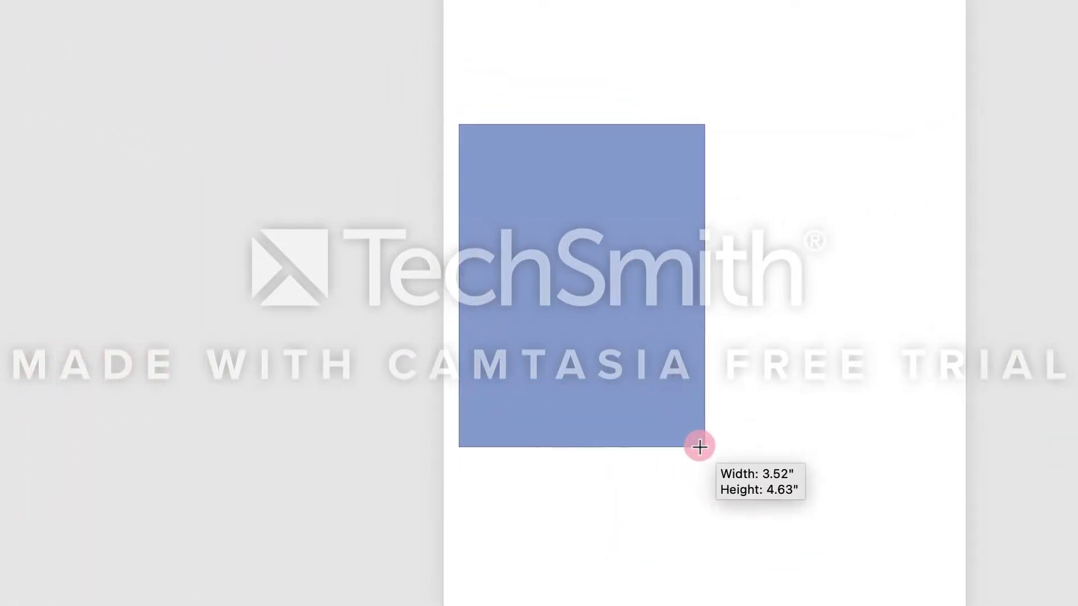
{"action": "left_click_drag", "start_coordinate": [698, 446], "coordinate": [699, 446]}
{"action": "right_click", "coordinate": [589, 221]}
{"action": "left_click", "coordinate": [621, 241]}
{"action": "right_click", "coordinate": [768, 232]}
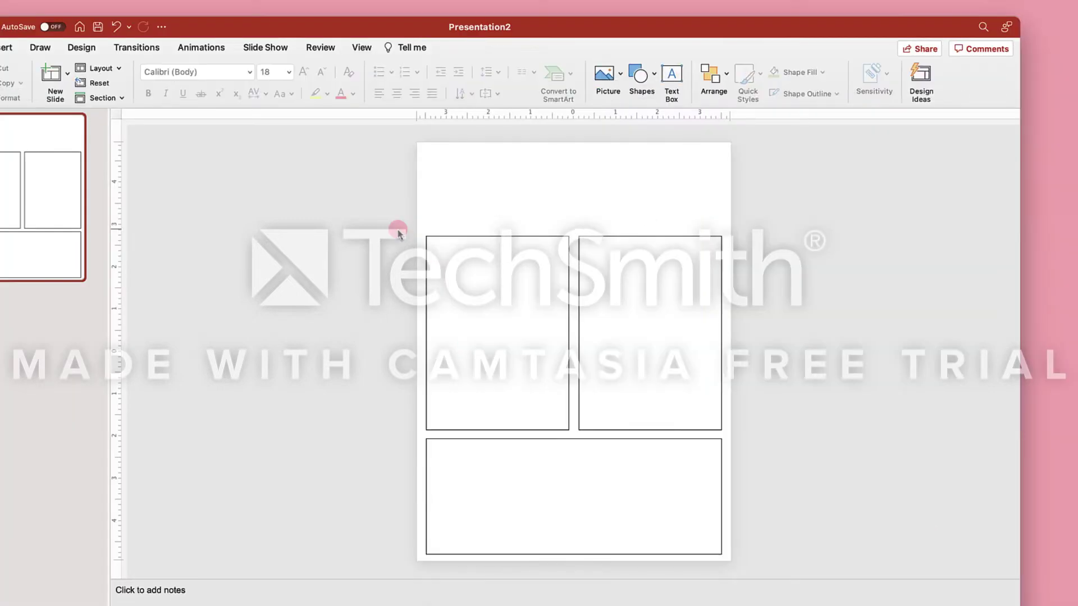
- Select all three outlined boxes on the page and set their line width to 2.5 pt
{"action": "left_click", "coordinate": [641, 237]}
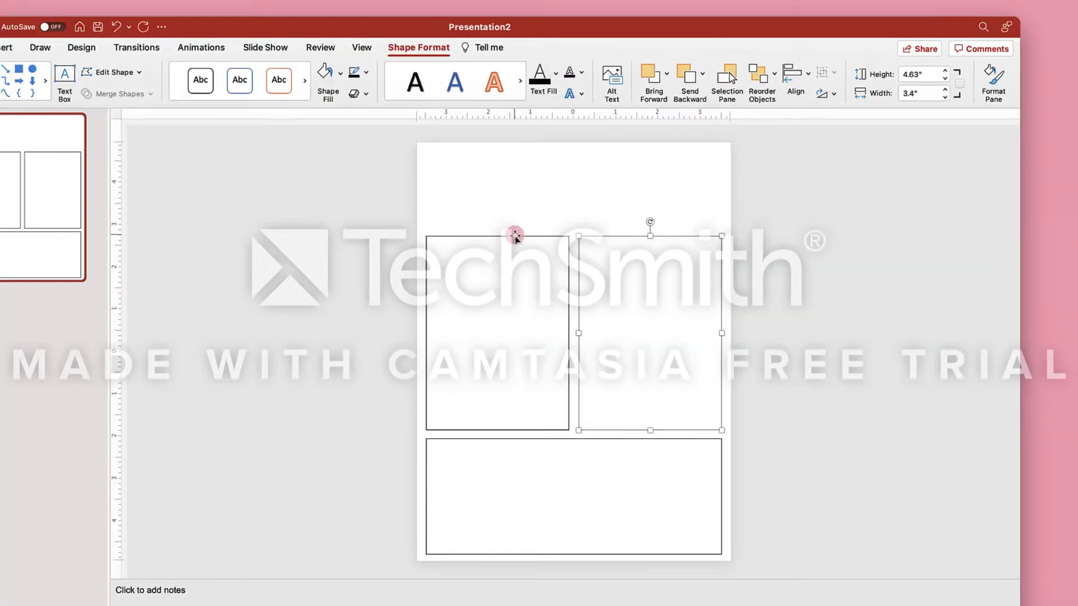
{"action": "left_click", "coordinate": [512, 236], "text": "shift"}
{"action": "left_click", "coordinate": [592, 439], "text": "shift"}
{"action": "left_click", "coordinate": [988, 78]}
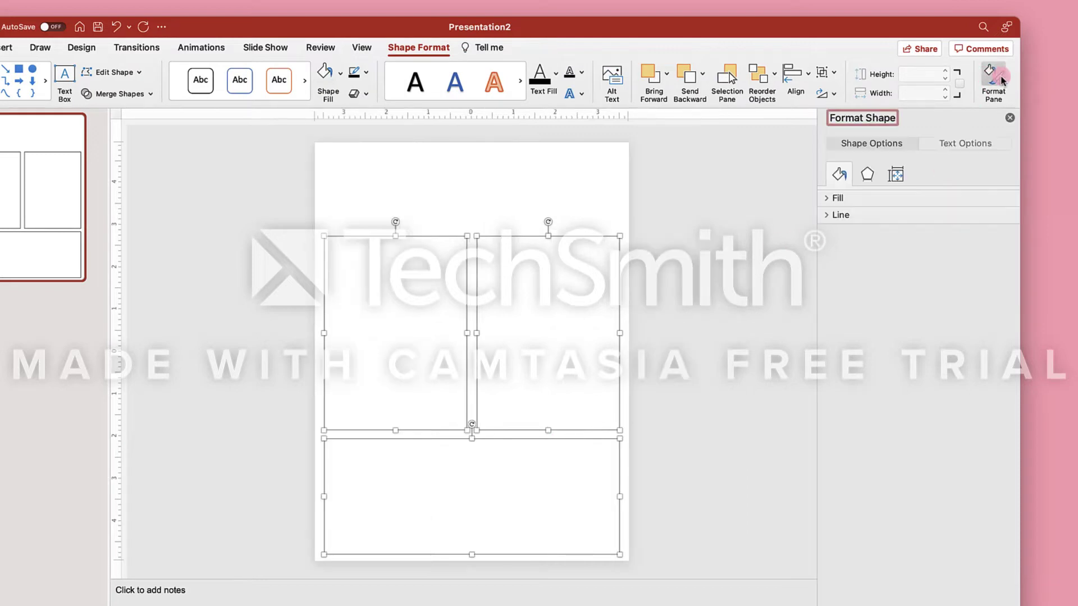
{"action": "left_click", "coordinate": [847, 215]}
{"action": "left_click", "coordinate": [1002, 322]}
{"action": "left_click", "coordinate": [1002, 322]}
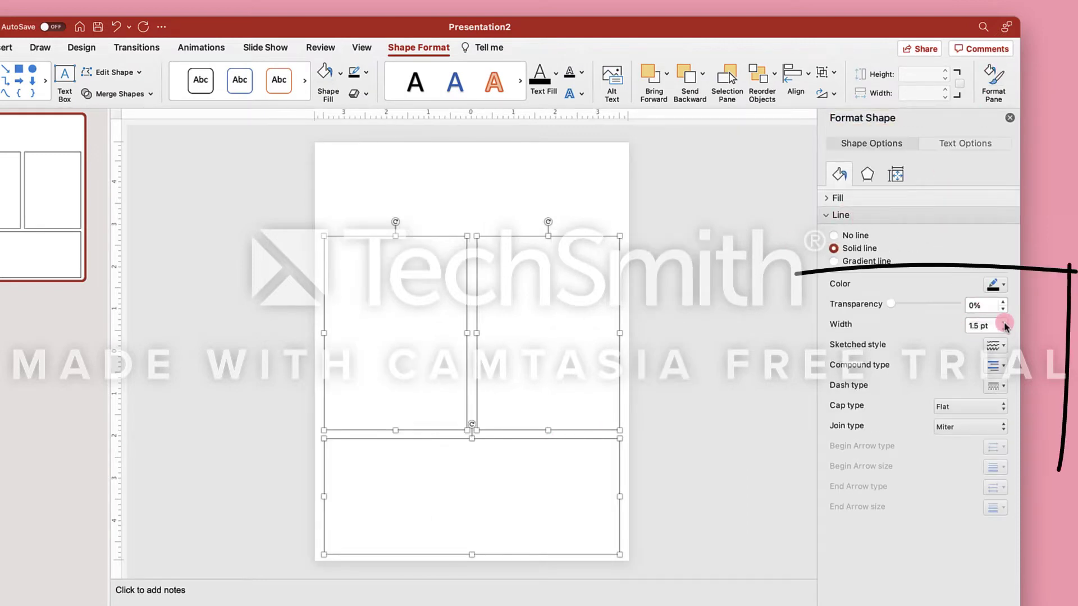
{"action": "left_click", "coordinate": [1003, 322]}
{"action": "left_click", "coordinate": [1002, 322]}
{"action": "left_click", "coordinate": [1002, 322]}
{"action": "left_click", "coordinate": [1002, 322]}
- Try out dash types on the outlines of the three boxes and restore the solid line
{"action": "left_click", "coordinate": [1002, 349]}
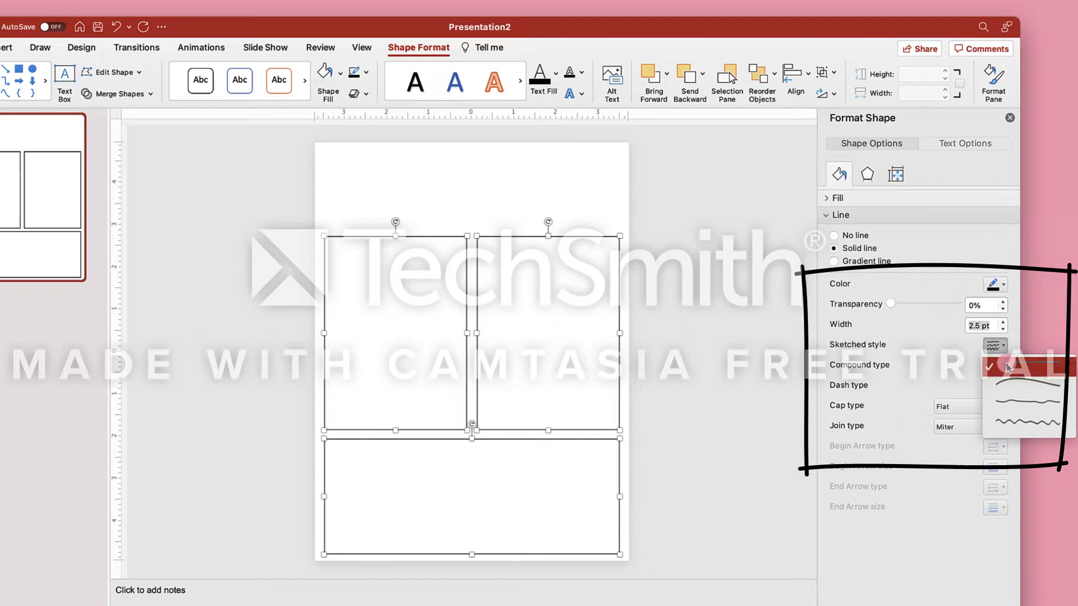
{"action": "left_click", "coordinate": [1006, 370]}
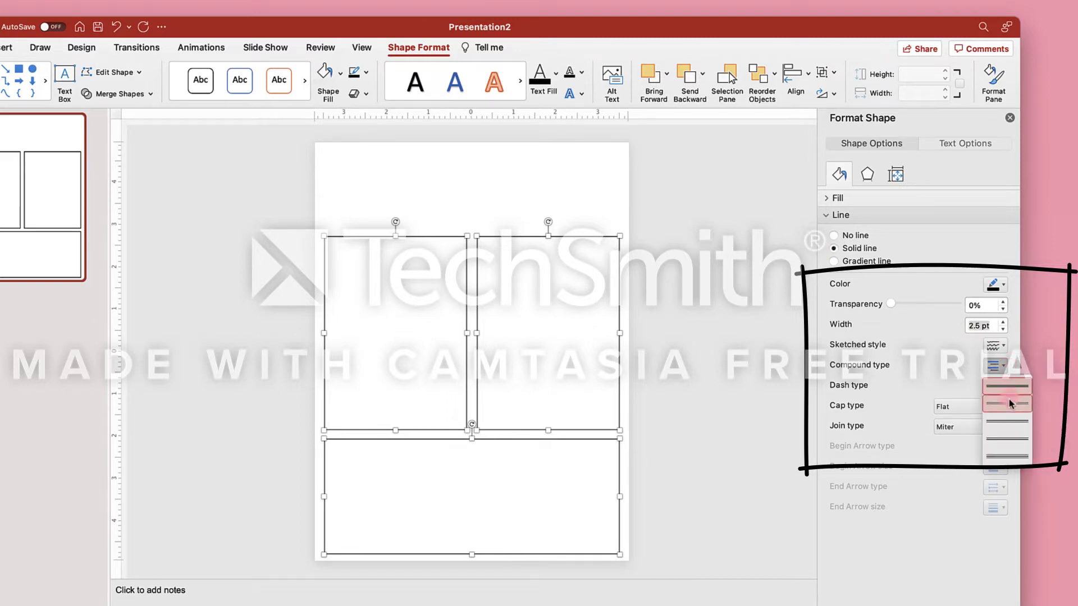
{"action": "left_click", "coordinate": [999, 390]}
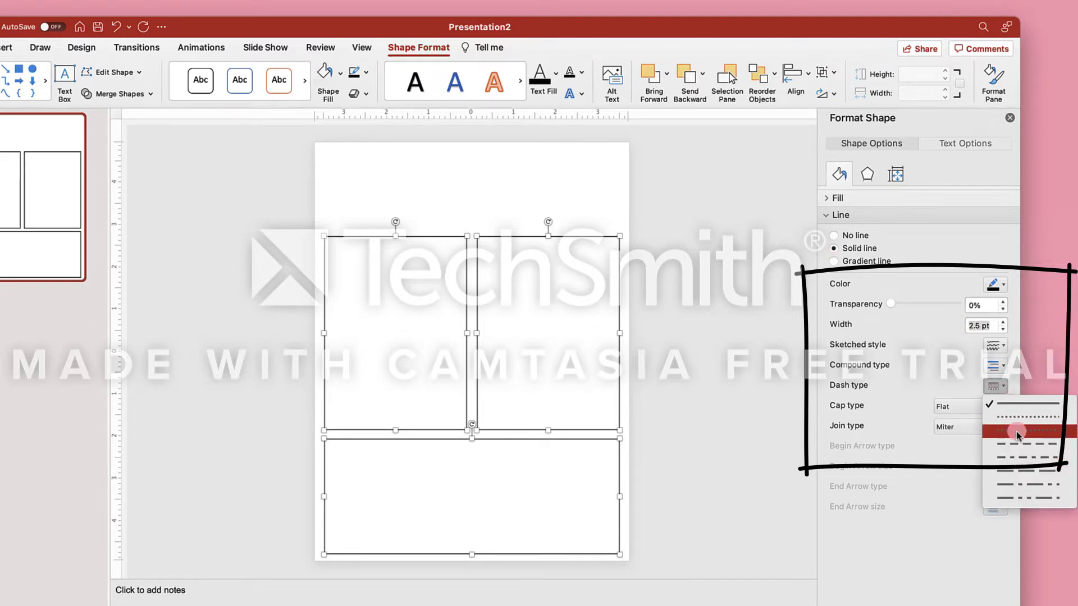
{"action": "left_click", "coordinate": [1020, 416]}
{"action": "left_click", "coordinate": [993, 387]}
{"action": "left_click", "coordinate": [1026, 476]}
{"action": "left_click", "coordinate": [999, 390]}
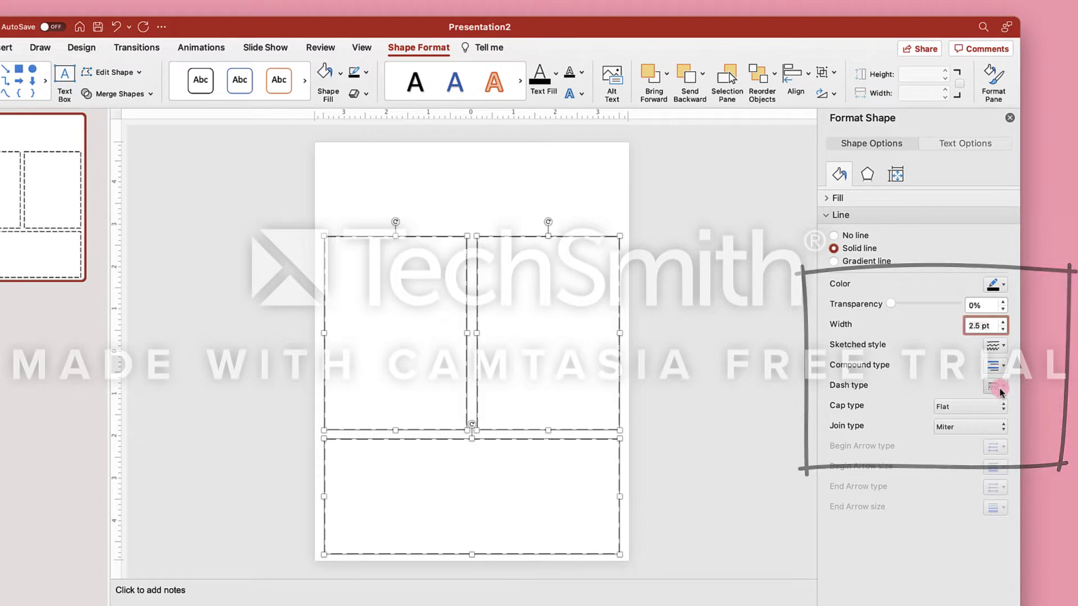
{"action": "left_click", "coordinate": [1012, 402]}
- Give the outlines of the three boxes the wavy sketched style
{"action": "left_click", "coordinate": [1001, 346]}
{"action": "left_click", "coordinate": [1026, 423]}
{"action": "left_click", "coordinate": [332, 176]}
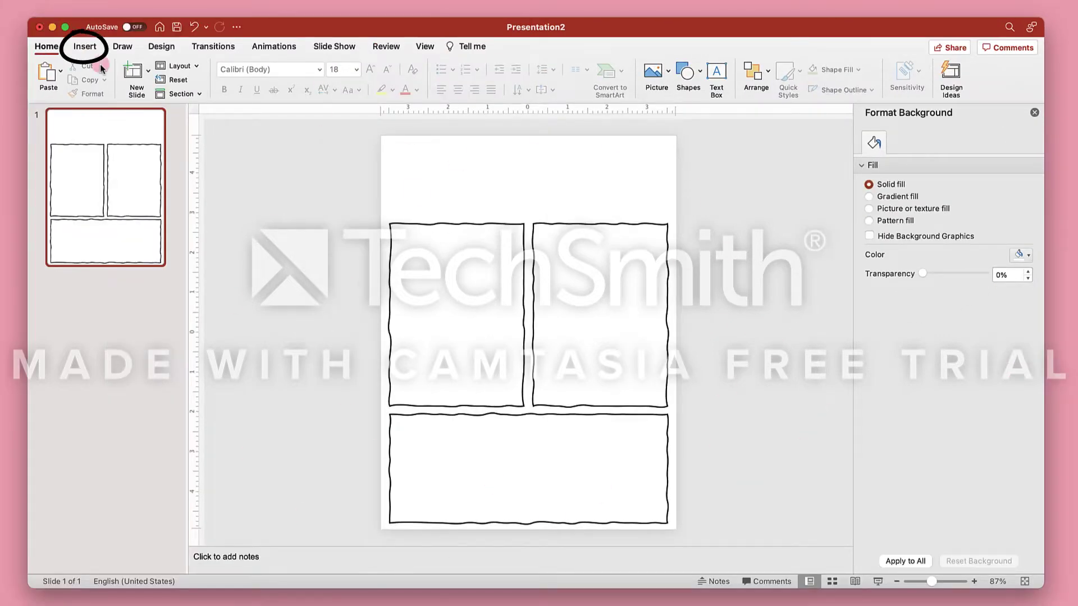
- Add a text box across the top of the page with the teacher's name and "Weekly Newsletter" on two lines
{"action": "left_click", "coordinate": [85, 47]}
{"action": "left_click", "coordinate": [596, 74]}
{"action": "left_click_drag", "start_coordinate": [389, 142], "coordinate": [664, 219]}
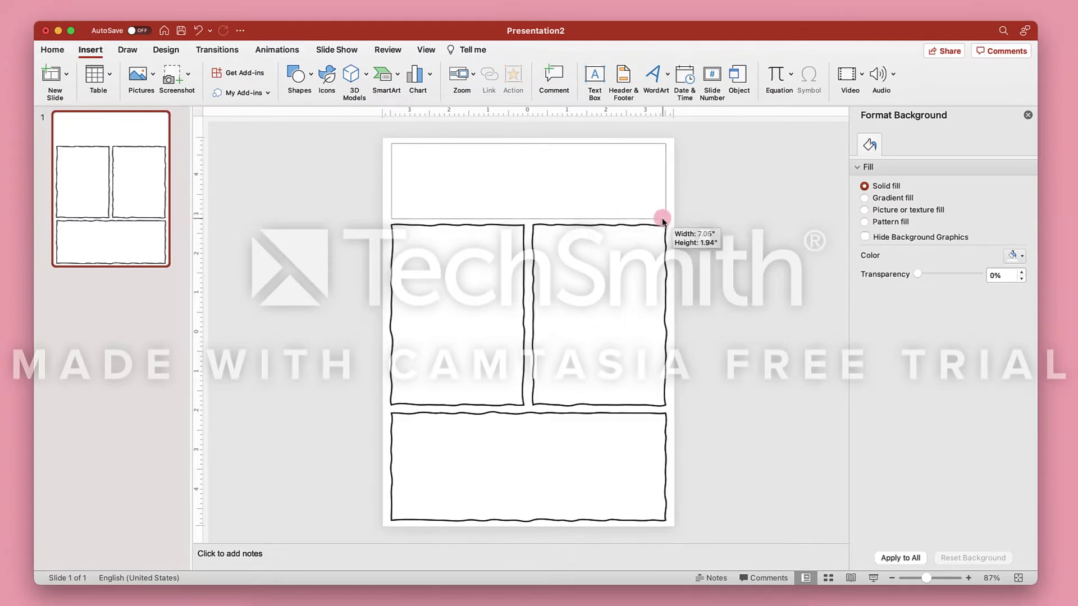
{"action": "type", "text": "Ms. Naomi's"}
{"action": "key", "text": "Return"}
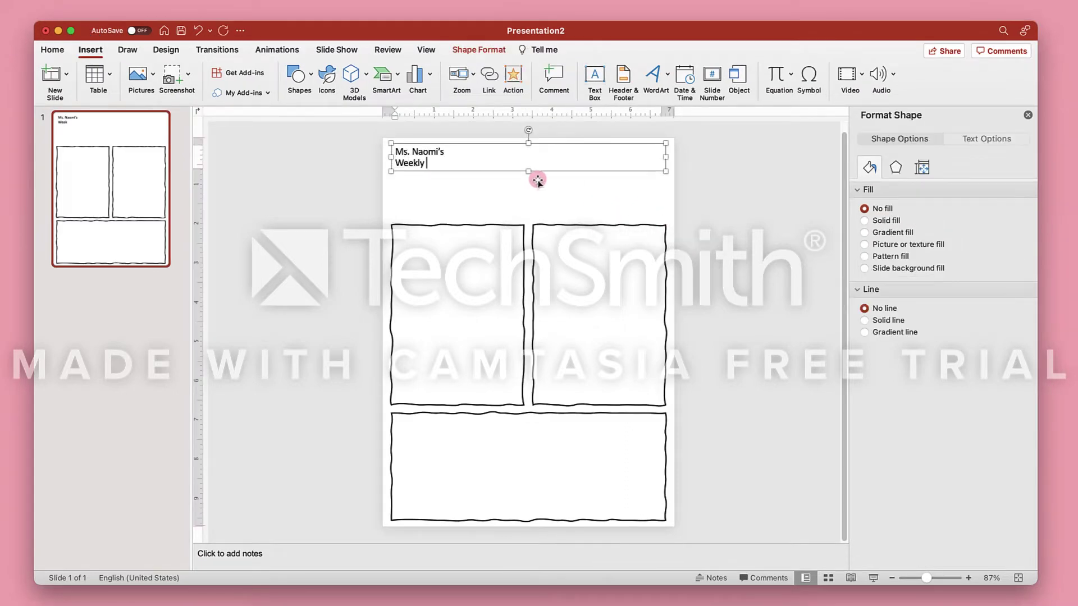
- Center the two-line newsletter title and enlarge its text to 40 pt
{"action": "left_click", "coordinate": [384, 147]}
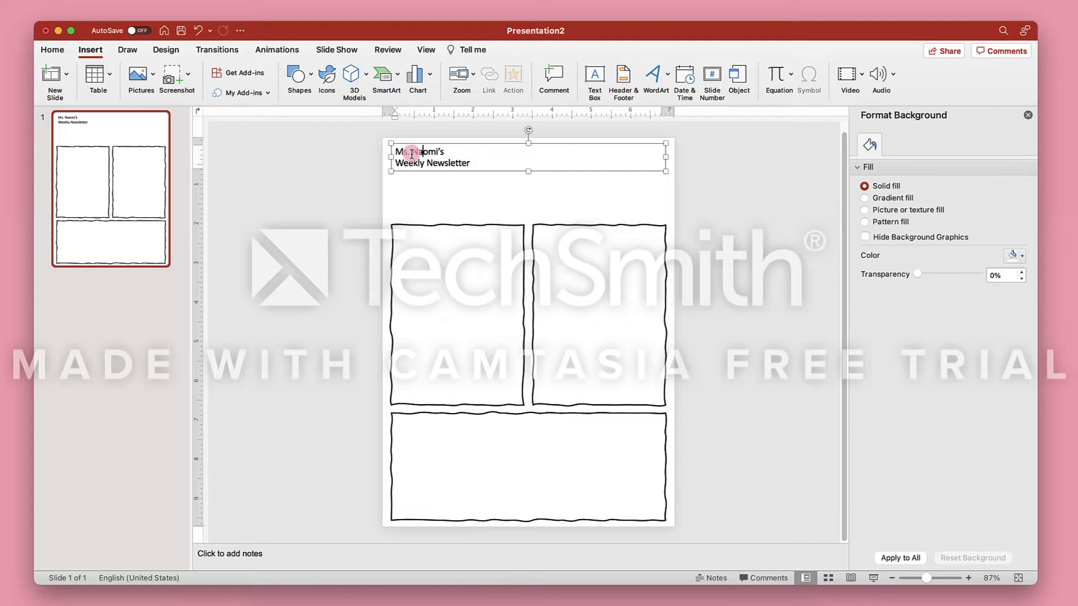
{"action": "left_click", "coordinate": [396, 150]}
{"action": "left_click", "coordinate": [52, 50]}
{"action": "left_click", "coordinate": [458, 92]}
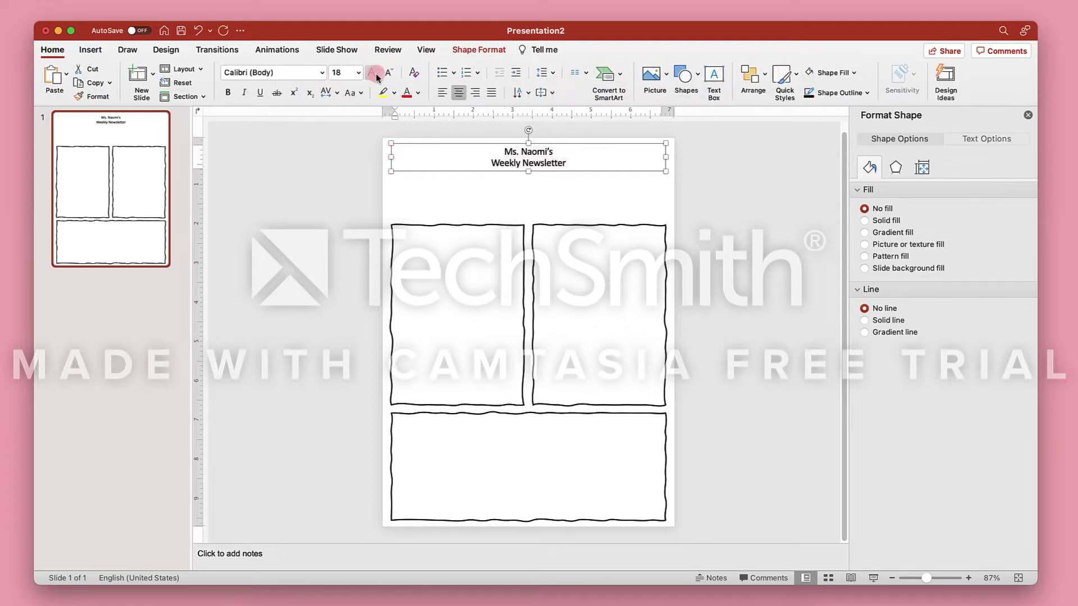
{"action": "left_click", "coordinate": [372, 72]}
{"action": "left_click", "coordinate": [372, 72]}
{"action": "left_click", "coordinate": [372, 72]}
{"action": "left_click", "coordinate": [372, 71]}
{"action": "left_click", "coordinate": [372, 72]}
{"action": "left_click", "coordinate": [372, 72]}
- Set the title's font to KG Blank Space Sketch at 44 pt and nudge its text box slightly
{"action": "left_click", "coordinate": [324, 73]}
{"action": "scroll", "coordinate": [344, 536], "scroll_direction": "down", "scroll_amount": 8}
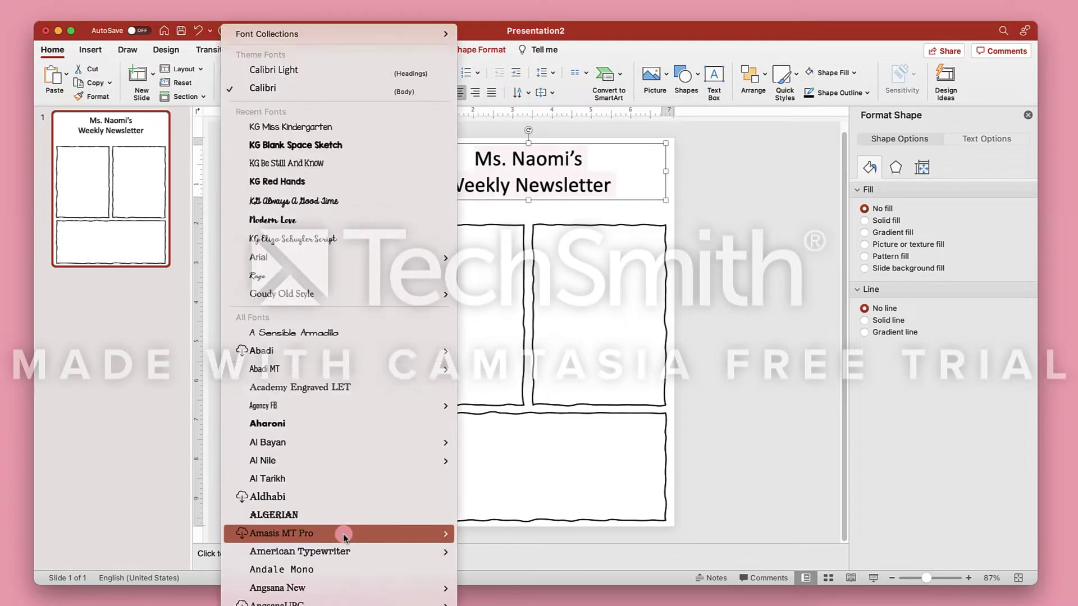
{"action": "scroll", "coordinate": [331, 295], "scroll_direction": "up", "scroll_amount": 7}
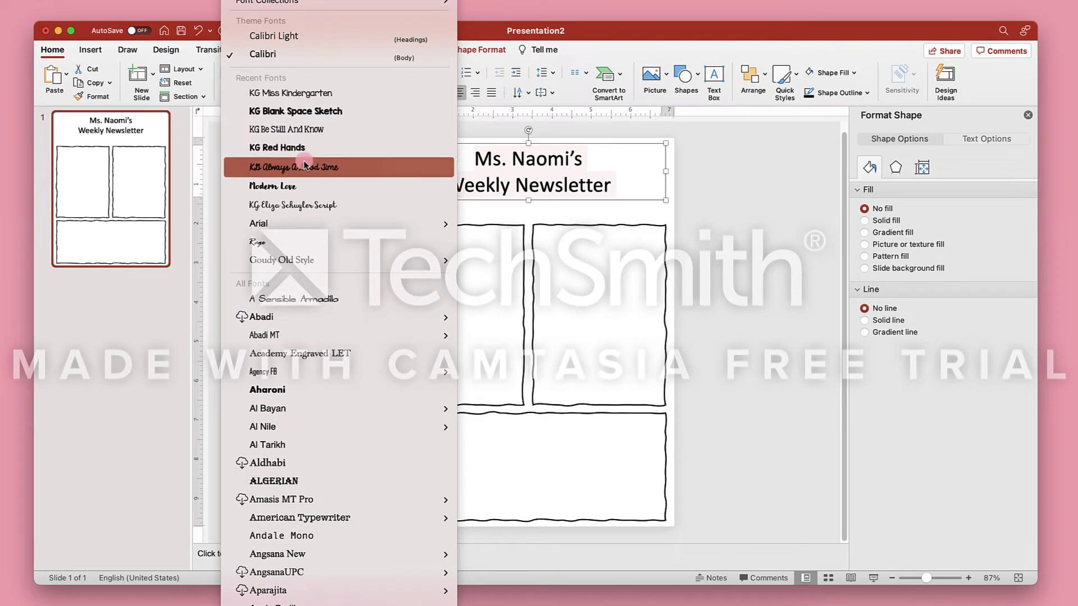
{"action": "left_click", "coordinate": [316, 111]}
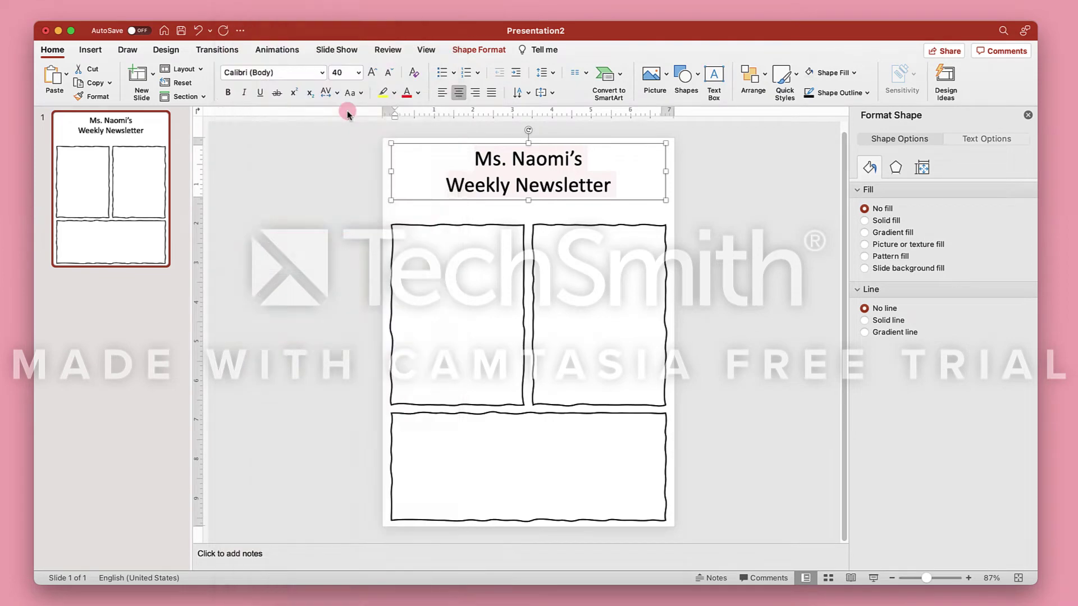
{"action": "left_click", "coordinate": [372, 72]}
{"action": "left_click_drag", "start_coordinate": [553, 144], "coordinate": [556, 145]}
{"action": "left_click", "coordinate": [678, 188]}
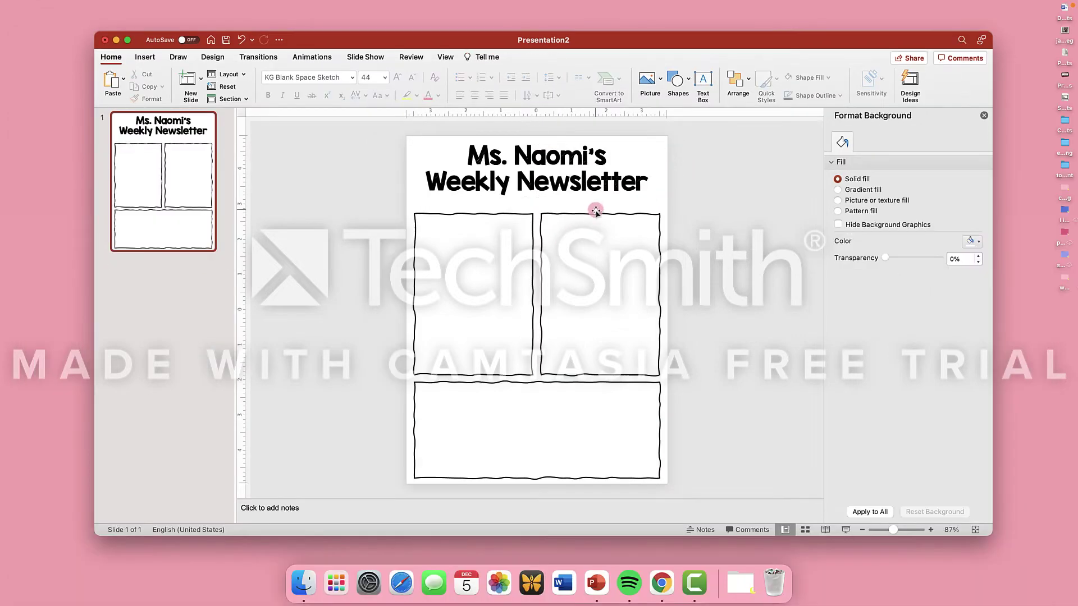
- Extend the two upper boxes upward toward the title, making each about 4.9 inches high
{"action": "left_click", "coordinate": [596, 212]}
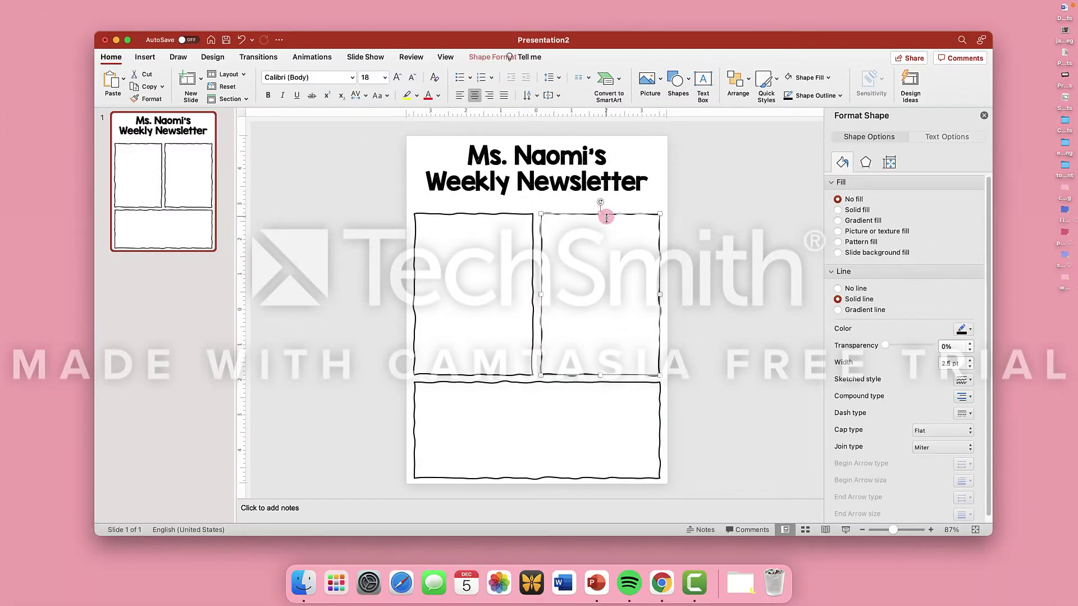
{"action": "left_click_drag", "start_coordinate": [601, 214], "coordinate": [601, 204]}
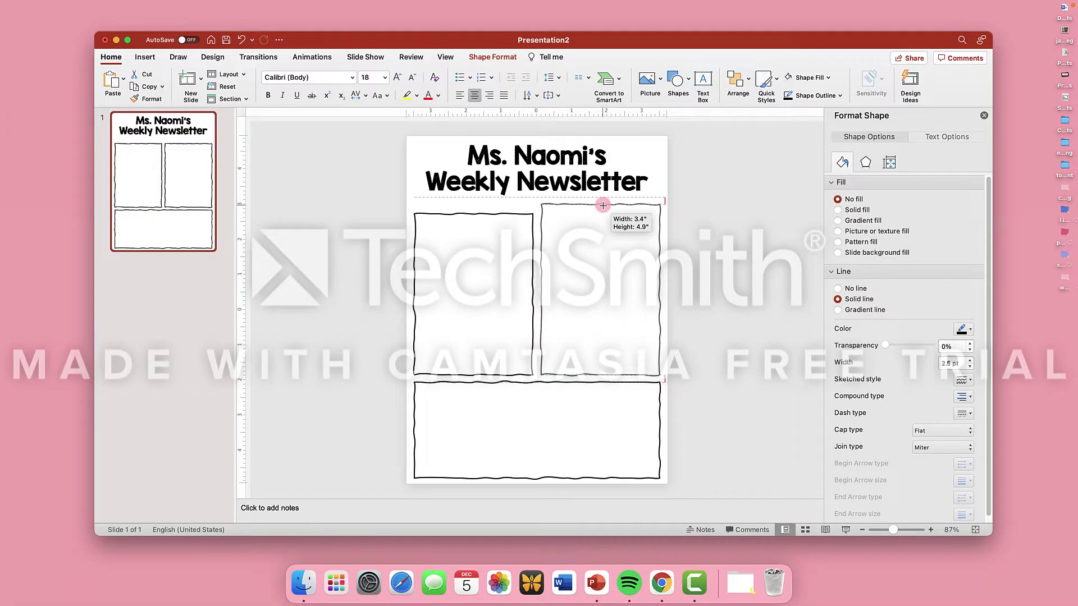
{"action": "left_click", "coordinate": [471, 213]}
{"action": "left_click_drag", "start_coordinate": [472, 214], "coordinate": [471, 204]}
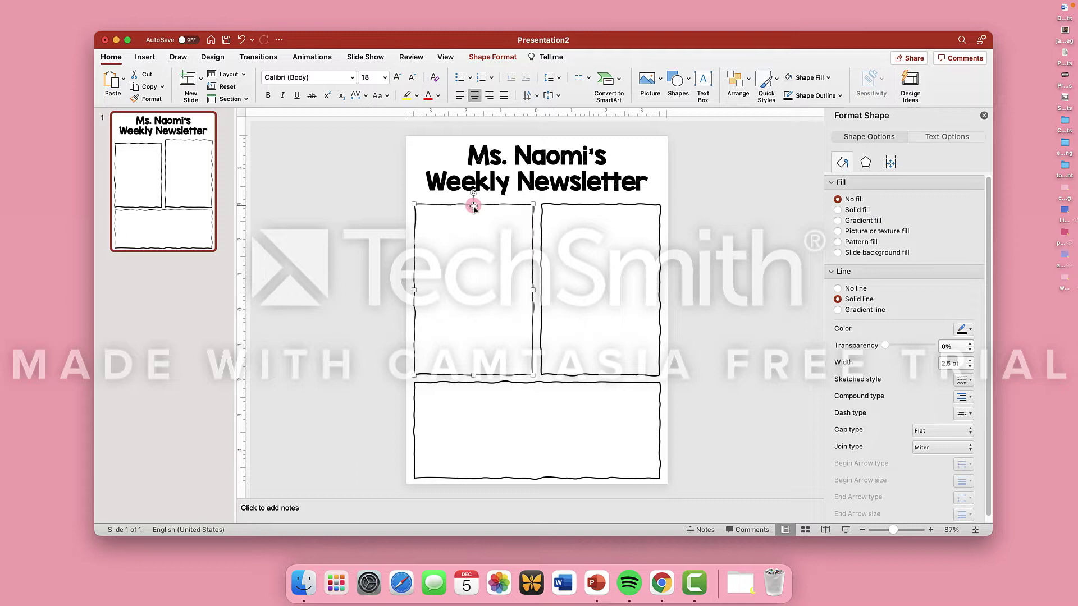
{"action": "left_click", "coordinate": [750, 219]}
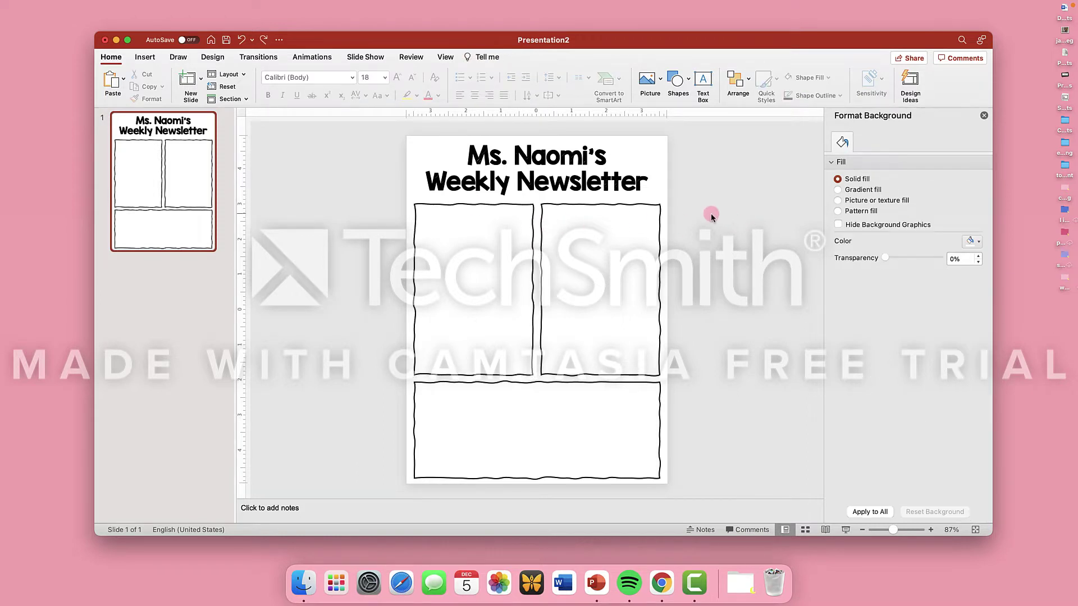
- Draw a filled rectangle about 1.95 by 0.5 inches in the upper-left corner of the left content box
{"action": "left_click", "coordinate": [145, 57]}
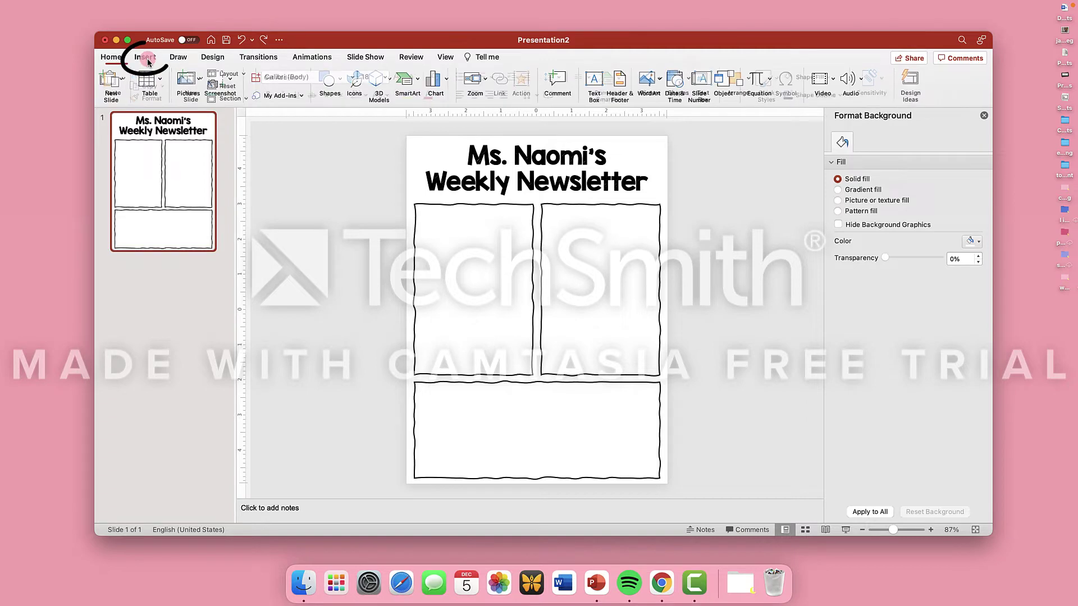
{"action": "left_click", "coordinate": [331, 79]}
{"action": "left_click", "coordinate": [352, 120]}
{"action": "left_click_drag", "start_coordinate": [414, 211], "coordinate": [482, 229]}
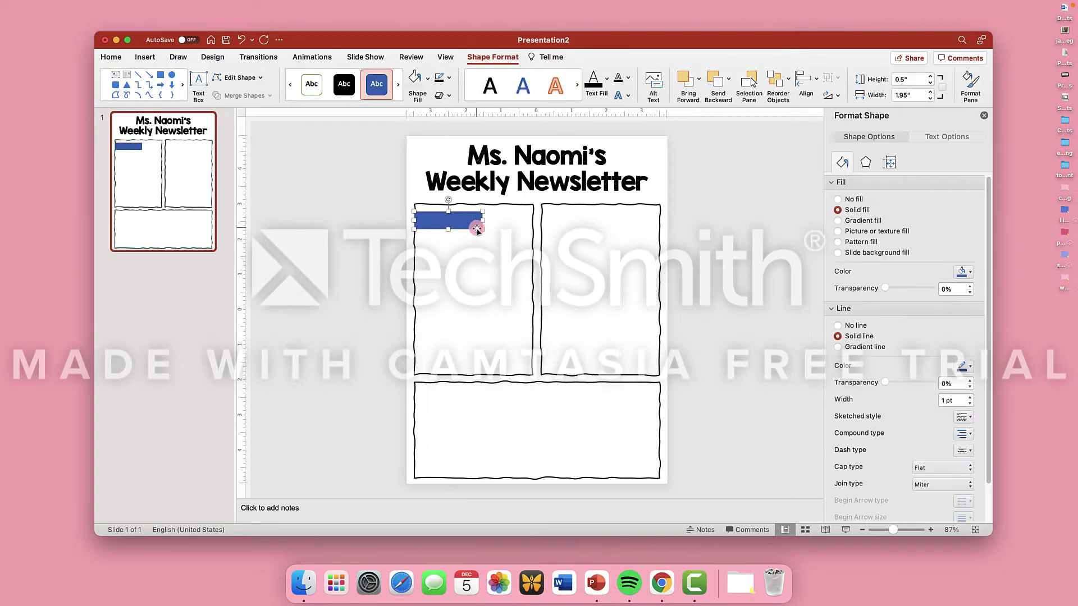
{"action": "left_click_drag", "start_coordinate": [898, 529], "coordinate": [926, 531]}
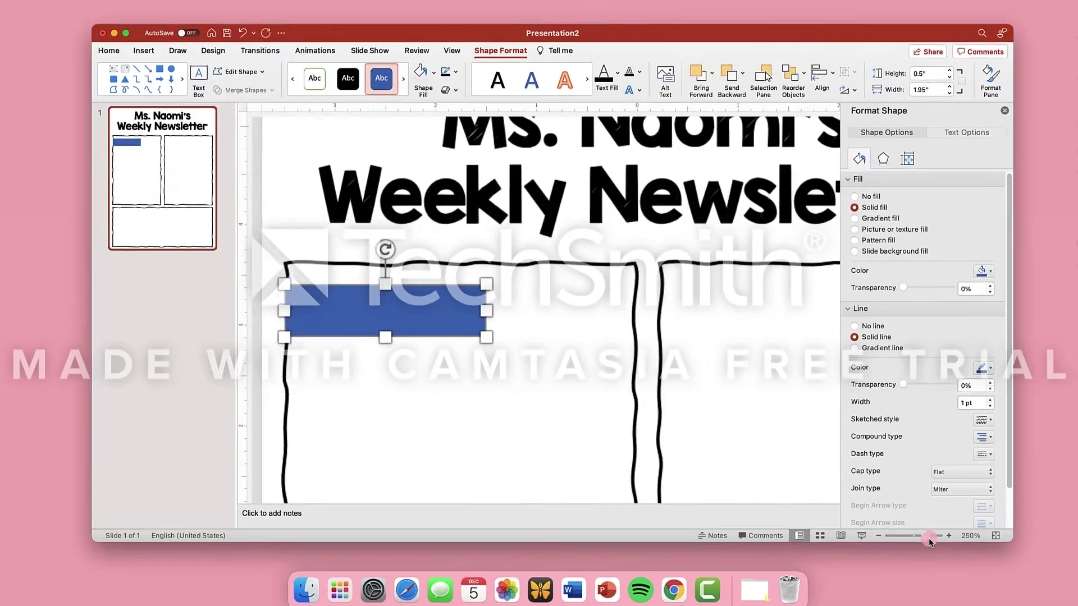
{"action": "left_click", "coordinate": [702, 403]}
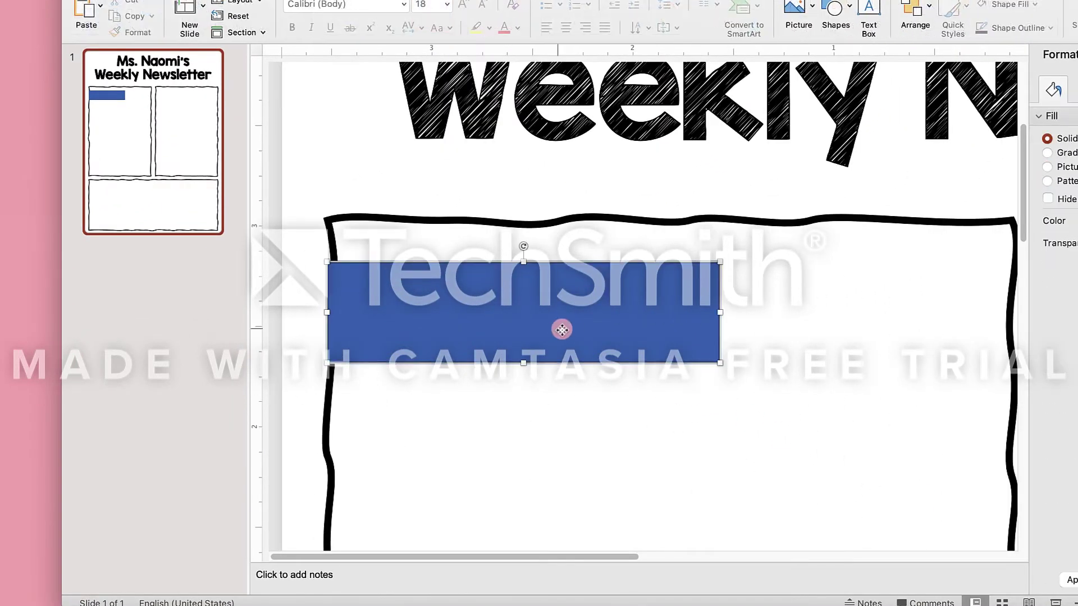
- Shift the blue rectangle slightly right inside the left box's outline and draw a triangle about 0.53 by 0.4 inches beside it
{"action": "left_click_drag", "start_coordinate": [560, 323], "coordinate": [566, 331]}
{"action": "left_click", "coordinate": [587, 451]}
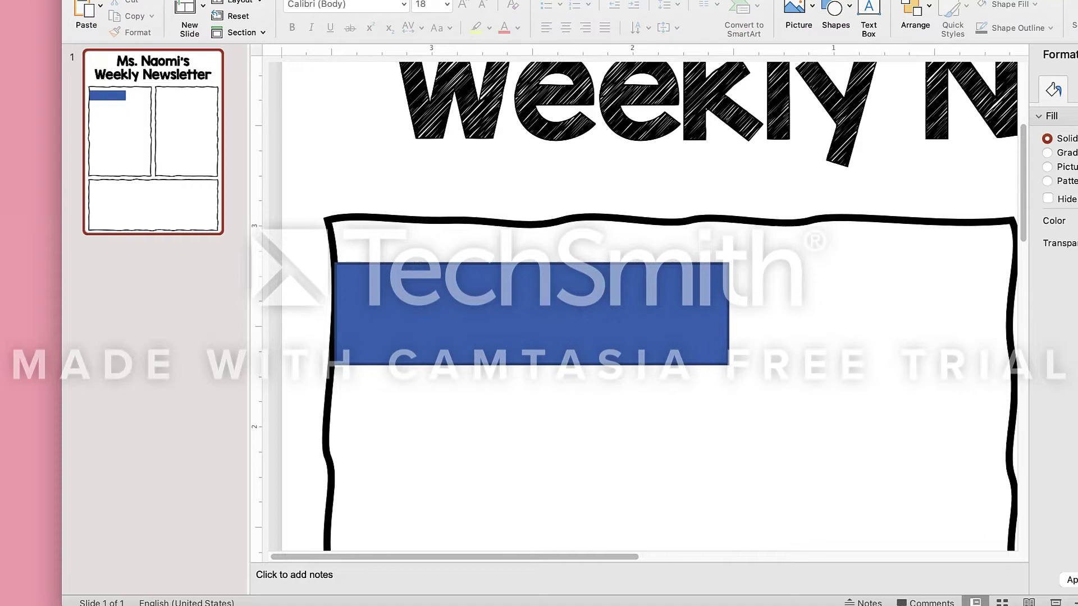
{"action": "left_click", "coordinate": [140, 1]}
{"action": "left_click", "coordinate": [376, 9]}
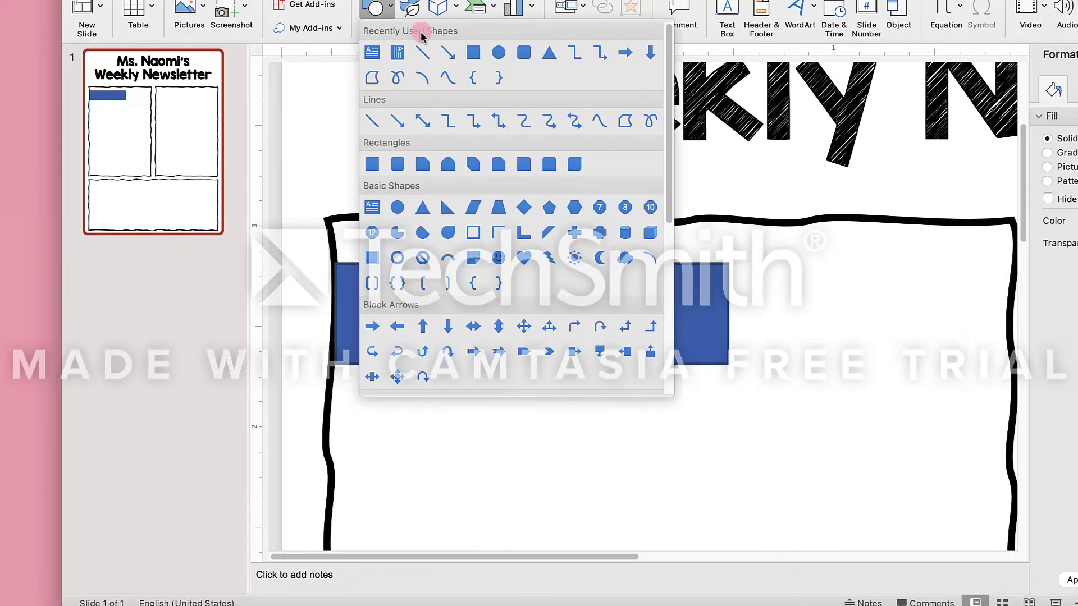
{"action": "left_click", "coordinate": [551, 49]}
{"action": "mouse_move", "coordinate": [768, 252]}
{"action": "left_mouse_down"}
{"action": "mouse_move", "coordinate": [807, 306]}
{"action": "mouse_move", "coordinate": [880, 354]}
{"action": "mouse_move", "coordinate": [853, 344]}
{"action": "mouse_move", "coordinate": [877, 335]}
{"action": "left_mouse_up"}
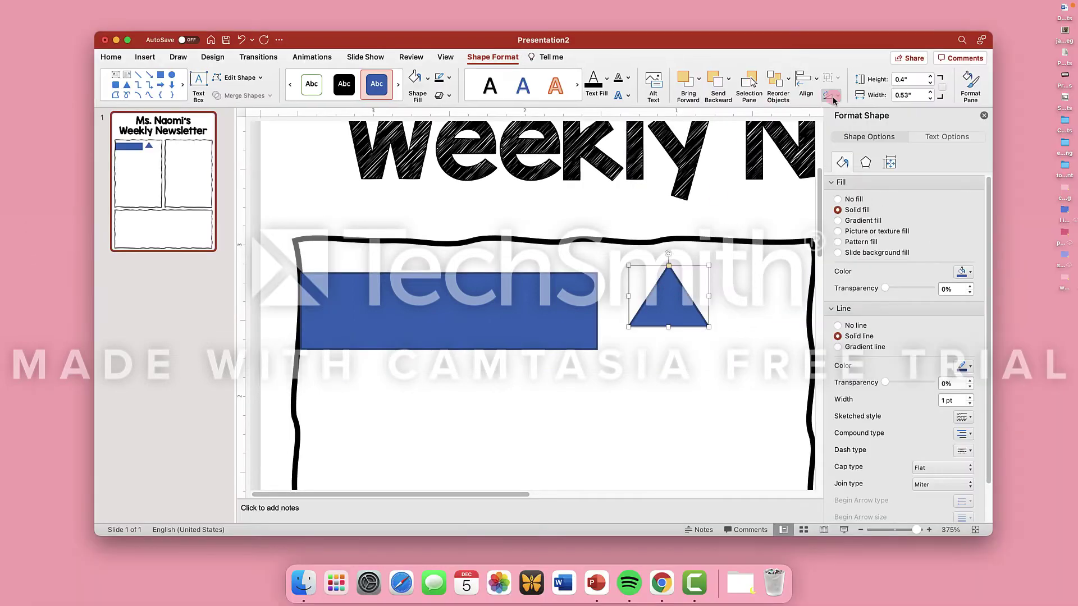
- Rotate the triangle to point right and fit it against the rectangle's right end, about 0.4 inches wide and 0.5 inches high
{"action": "left_click", "coordinate": [1033, 28]}
{"action": "left_click", "coordinate": [1061, 50]}
{"action": "left_click_drag", "start_coordinate": [646, 294], "coordinate": [620, 346]}
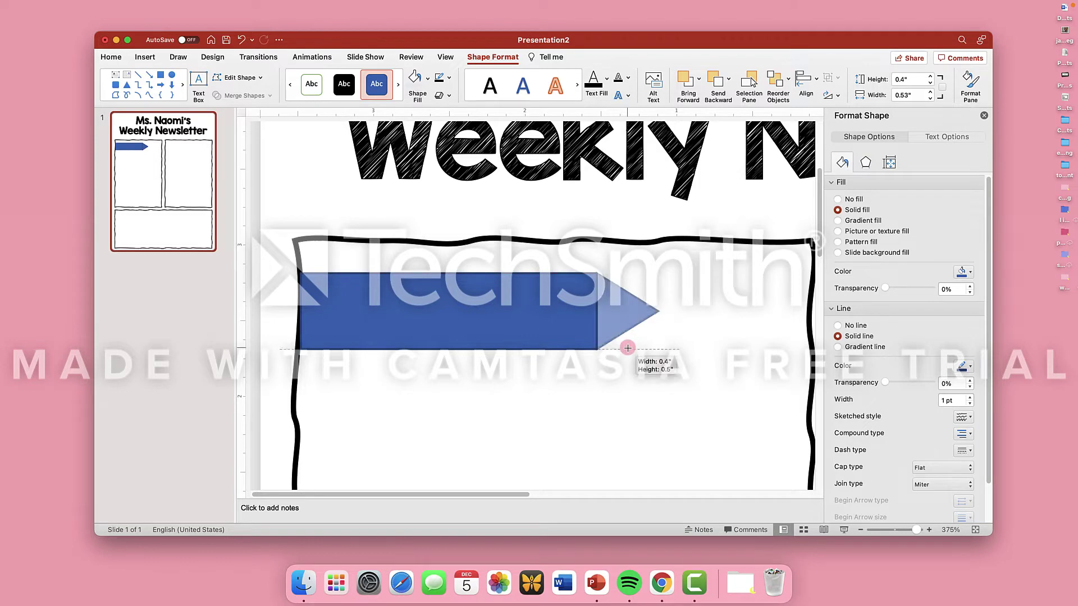
{"action": "left_click", "coordinate": [594, 391]}
- Remove the outlines from both the rectangle and the triangle
{"action": "left_click", "coordinate": [621, 323]}
{"action": "left_click", "coordinate": [500, 311], "text": "shift"}
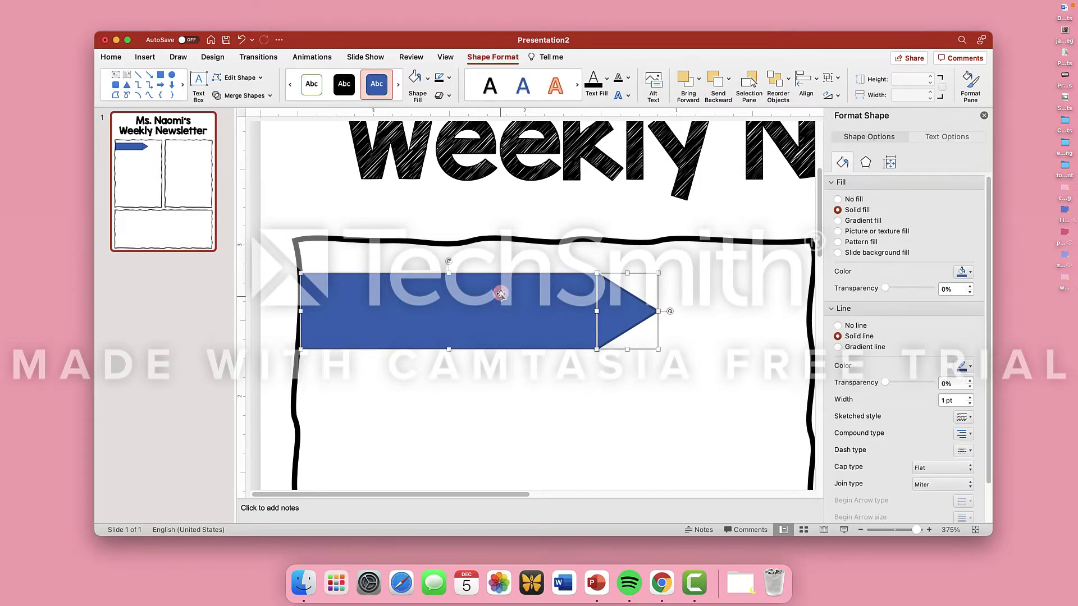
{"action": "left_click", "coordinate": [427, 78]}
{"action": "left_click", "coordinate": [558, 185]}
{"action": "left_click", "coordinate": [688, 335]}
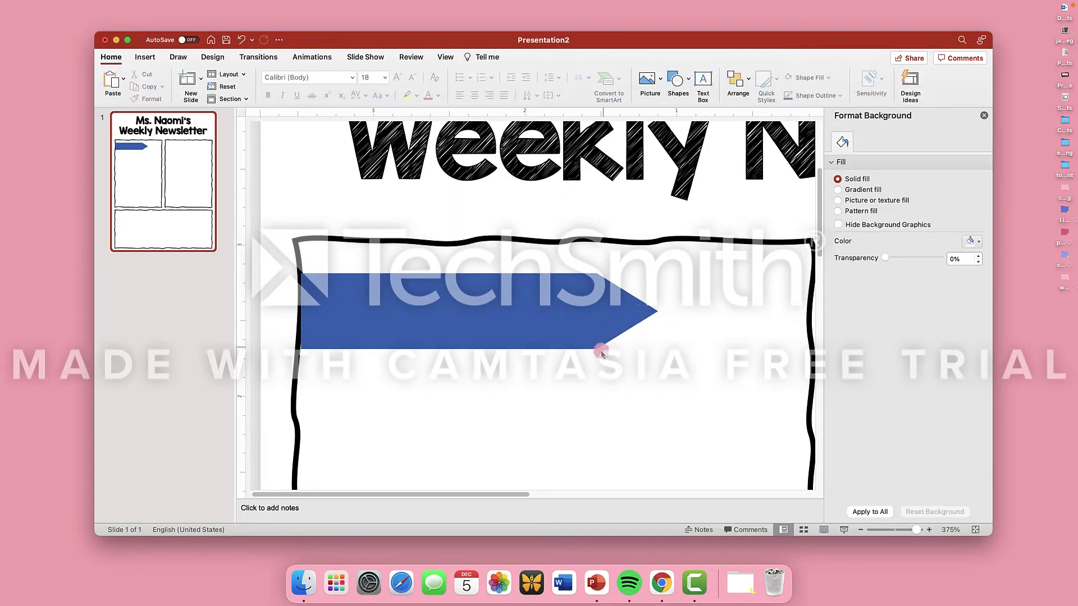
- Group the rectangle and triangle into one arrow shape and fill it light green
{"action": "left_click", "coordinate": [629, 315]}
{"action": "left_click", "coordinate": [544, 309], "text": "shift"}
{"action": "right_click", "coordinate": [543, 310]}
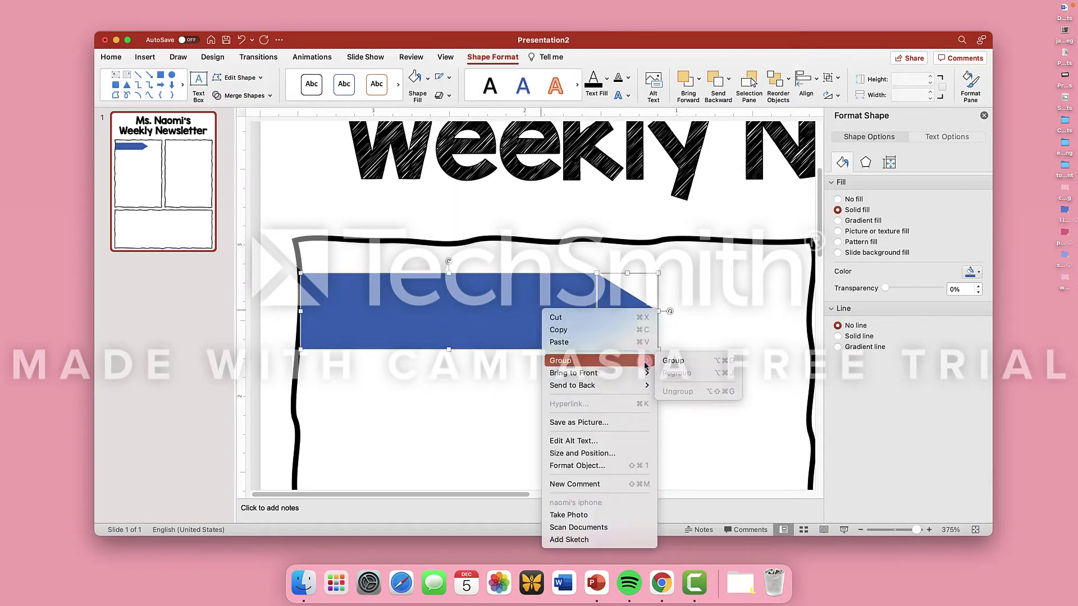
{"action": "left_click", "coordinate": [677, 362]}
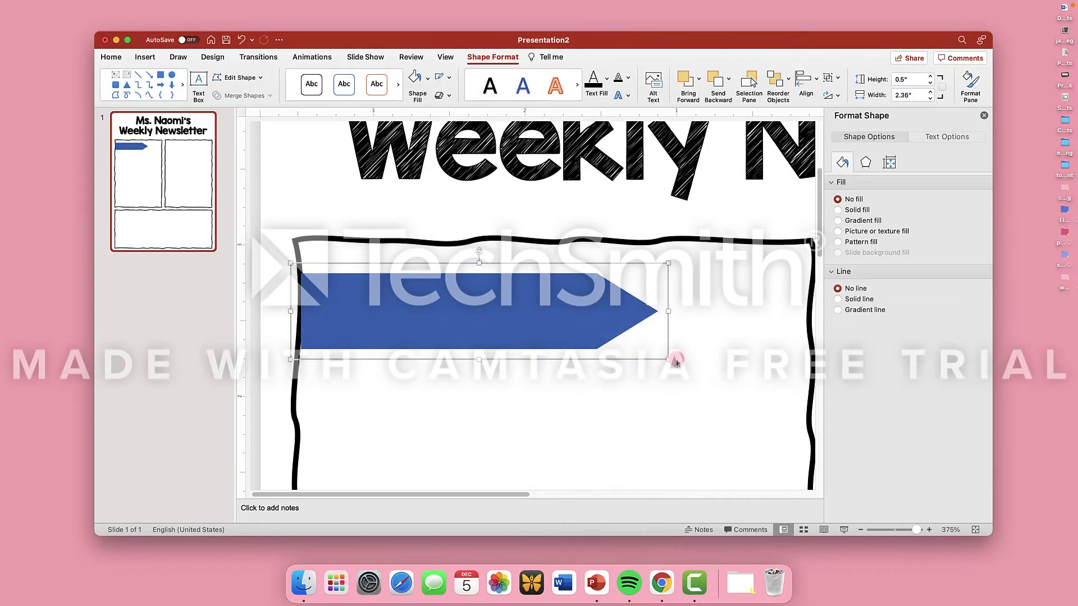
{"action": "left_click", "coordinate": [428, 81]}
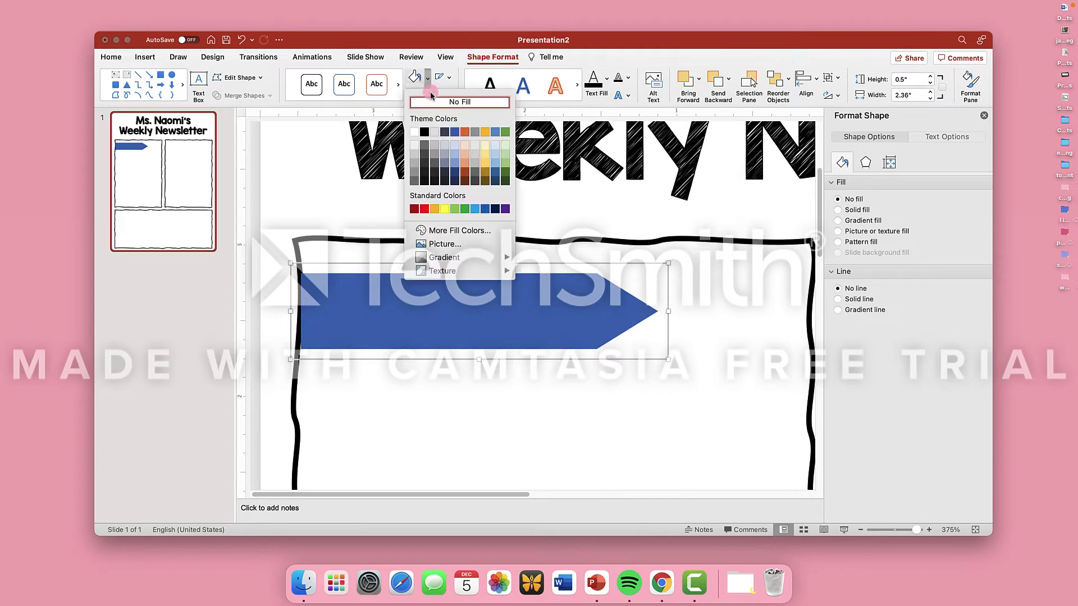
{"action": "left_click", "coordinate": [506, 164]}
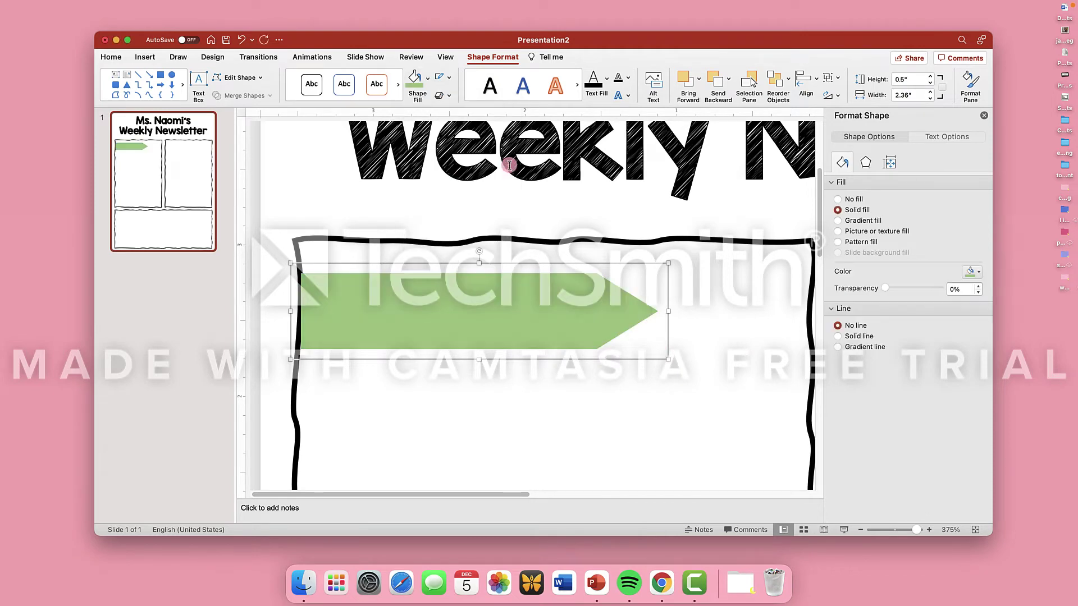
{"action": "left_click", "coordinate": [406, 413]}
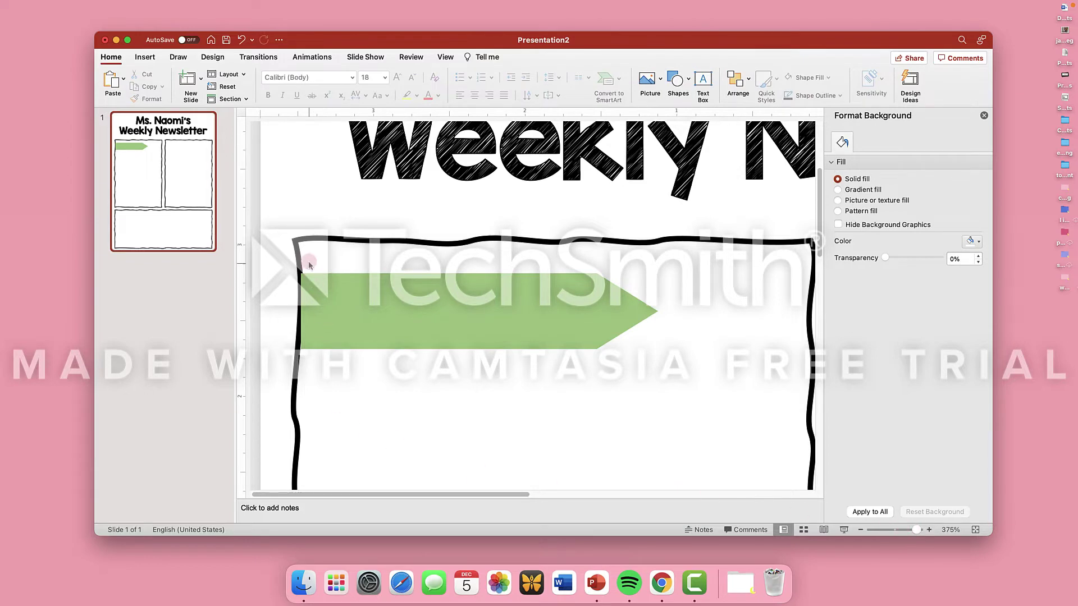
- Send the green arrow behind the left content box's outline
{"action": "left_click", "coordinate": [320, 327]}
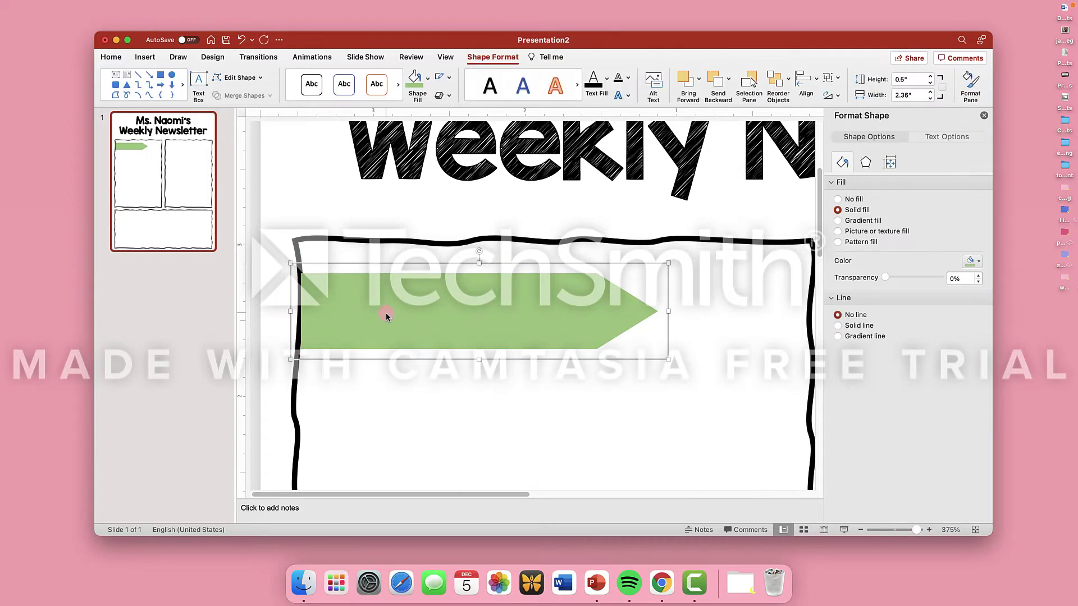
{"action": "right_click", "coordinate": [386, 312]}
{"action": "mouse_move", "coordinate": [407, 385]}
{"action": "left_click", "coordinate": [582, 385]}
{"action": "left_click", "coordinate": [446, 378]}
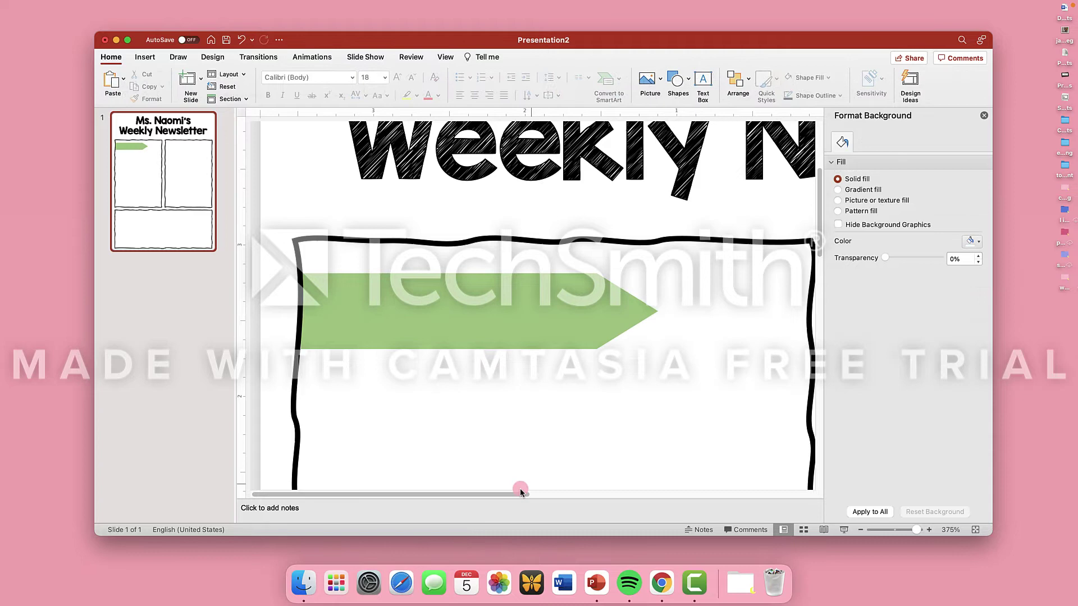
- Copy the green arrow and place the duplicate at the upper-left corner of the right content box
{"action": "left_click_drag", "start_coordinate": [916, 530], "coordinate": [889, 542]}
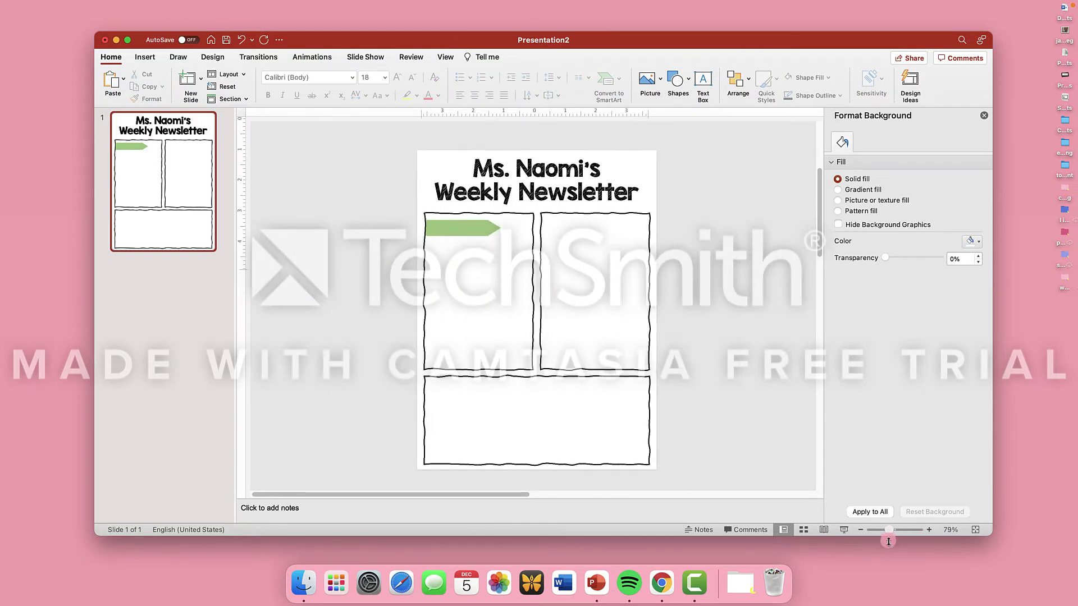
{"action": "left_click", "coordinate": [469, 228]}
{"action": "right_click", "coordinate": [477, 231]}
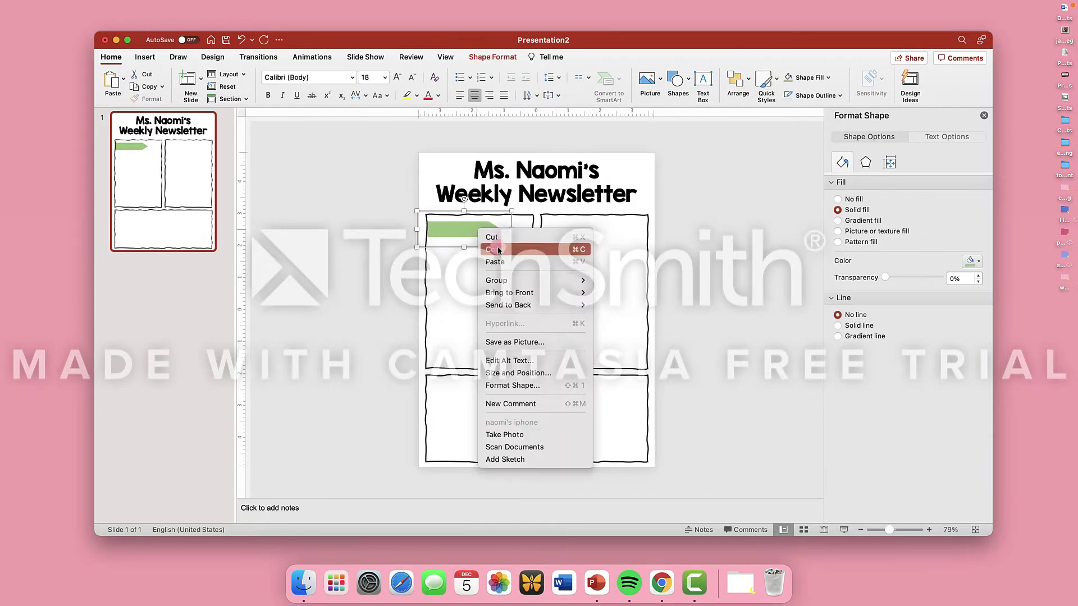
{"action": "left_click", "coordinate": [491, 247]}
{"action": "right_click", "coordinate": [592, 240]}
{"action": "left_click", "coordinate": [611, 275]}
{"action": "left_click_drag", "start_coordinate": [476, 234], "coordinate": [582, 230]}
- Paste another green arrow into the bottom content box's upper-left corner and send both copies behind the box outlines
{"action": "right_click", "coordinate": [457, 414]}
{"action": "left_click", "coordinate": [481, 366]}
{"action": "left_click_drag", "start_coordinate": [481, 234], "coordinate": [475, 390]}
{"action": "right_click", "coordinate": [475, 389]}
{"action": "left_click", "coordinate": [624, 438]}
{"action": "right_click", "coordinate": [589, 230]}
{"action": "mouse_move", "coordinate": [651, 307]}
{"action": "left_click", "coordinate": [741, 306]}
{"action": "left_click", "coordinate": [726, 297]}
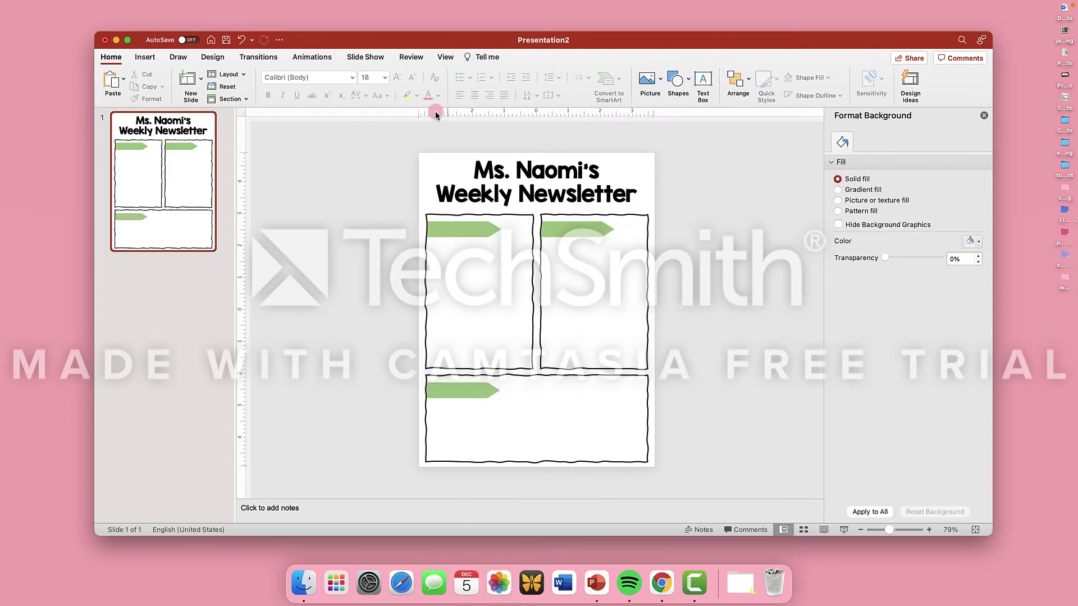
- Add an "Updates:" text label on the left box's arrow and place a copy reading "Events:" on the right box's arrow
{"action": "left_click", "coordinate": [141, 57]}
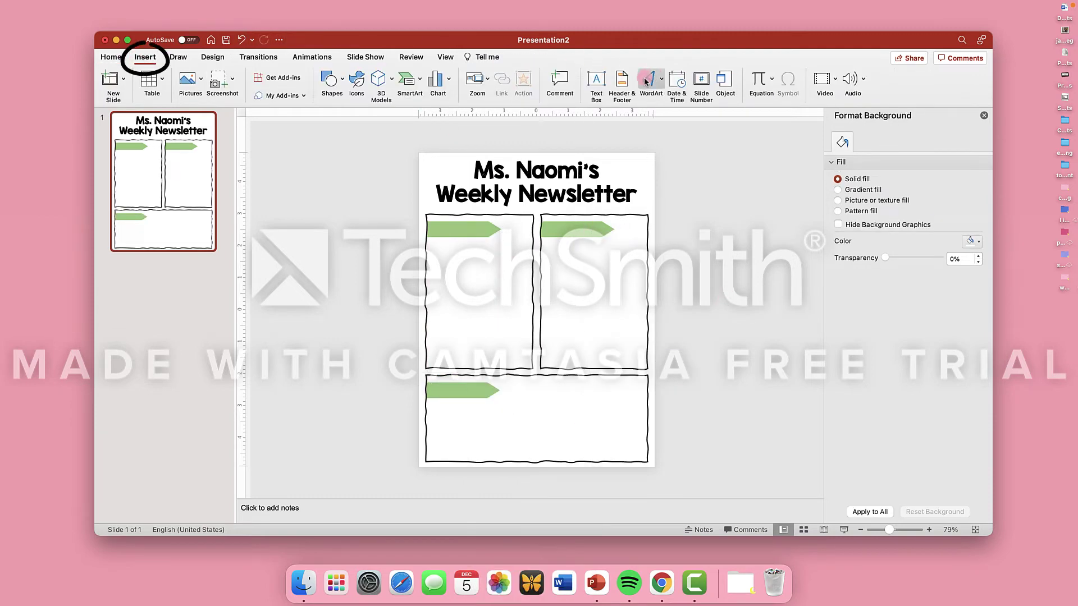
{"action": "left_click_drag", "start_coordinate": [429, 222], "coordinate": [486, 238]}
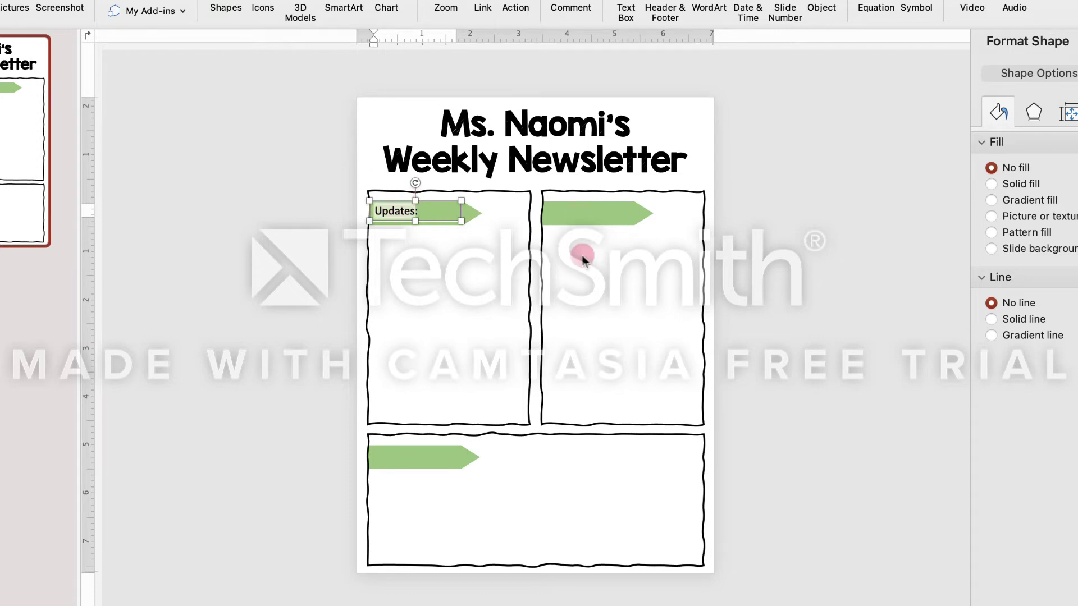
{"action": "left_click", "coordinate": [440, 201]}
{"action": "key", "text": "super+v"}
{"action": "left_click_drag", "start_coordinate": [449, 211], "coordinate": [624, 215]}
{"action": "triple_click", "coordinate": [570, 214]}
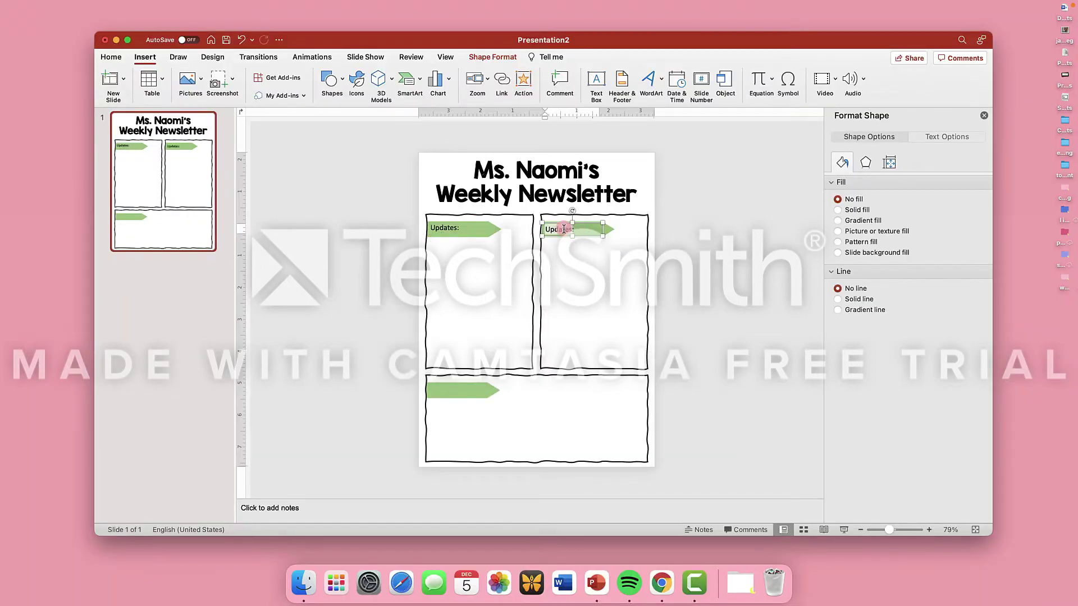
{"action": "type", "text": "Events:"}
- Place another label copy reading "Academics:" on the bottom box's arrow and nudge the "Updates:" label into line
{"action": "left_click", "coordinate": [522, 342]}
{"action": "key", "text": "super+v"}
{"action": "mouse_move", "coordinate": [466, 230]}
{"action": "left_mouse_down"}
{"action": "mouse_move", "coordinate": [481, 380]}
{"action": "mouse_move", "coordinate": [468, 385]}
{"action": "mouse_move", "coordinate": [466, 221]}
{"action": "left_mouse_up"}
{"action": "left_click", "coordinate": [454, 393]}
{"action": "key", "text": "BackSpace"}
{"action": "left_click", "coordinate": [459, 280]}
{"action": "left_click", "coordinate": [423, 242]}
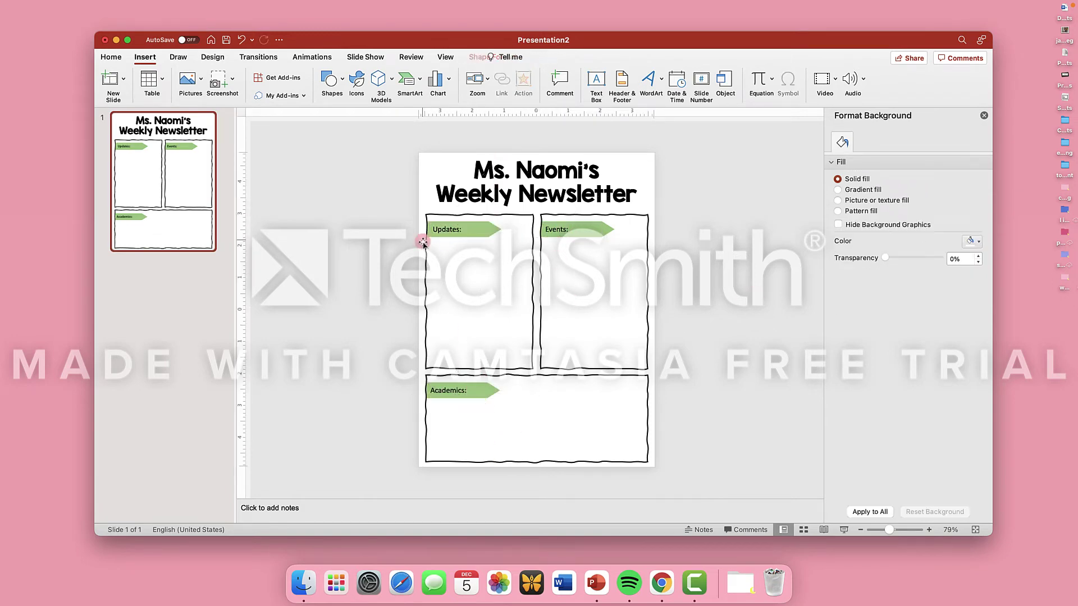
- Set the "Updates:" label's font to KG Miss Kindergarten
{"action": "left_click", "coordinate": [456, 226]}
{"action": "left_click", "coordinate": [564, 229]}
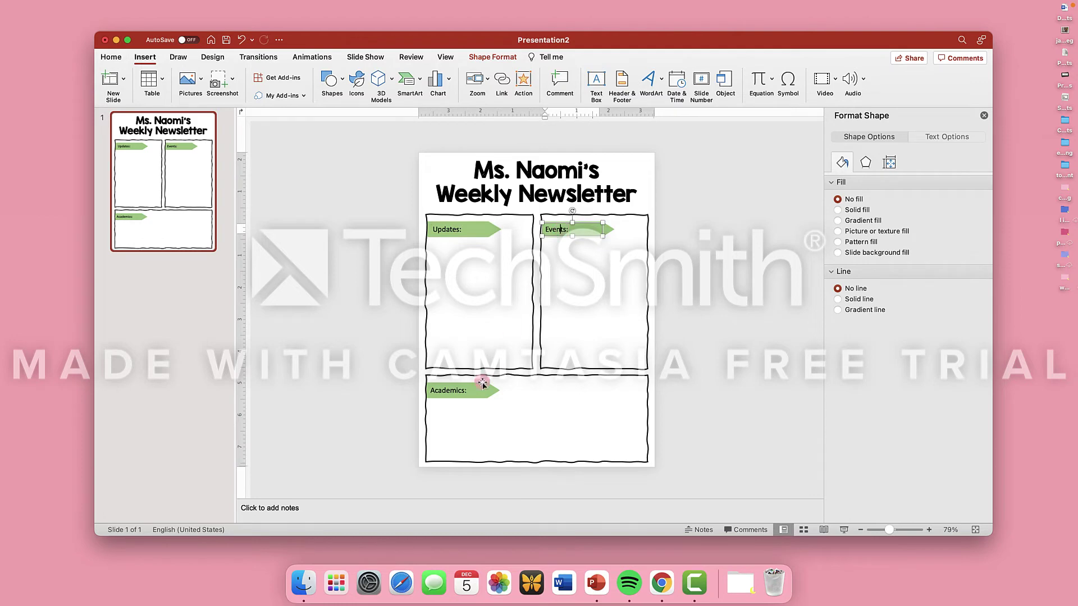
{"action": "left_click", "coordinate": [449, 229]}
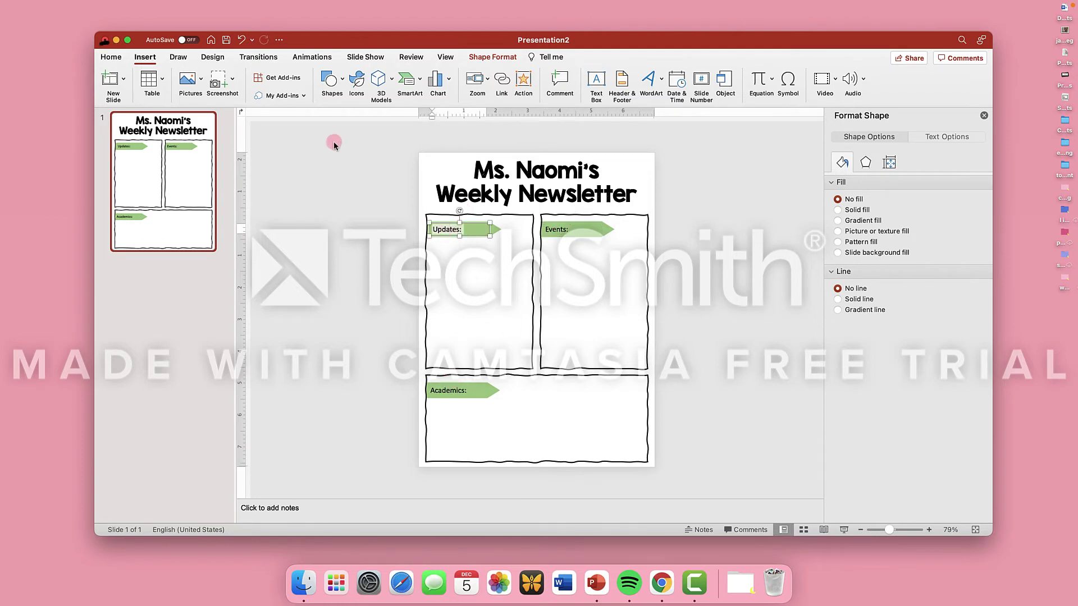
{"action": "left_click", "coordinate": [112, 57]}
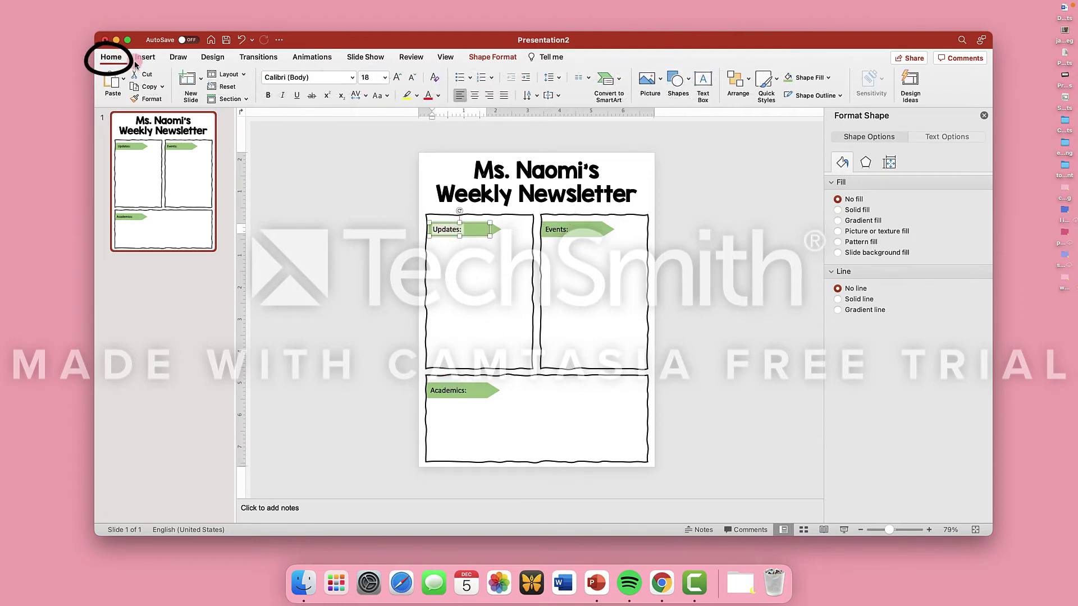
{"action": "left_click", "coordinate": [352, 77]}
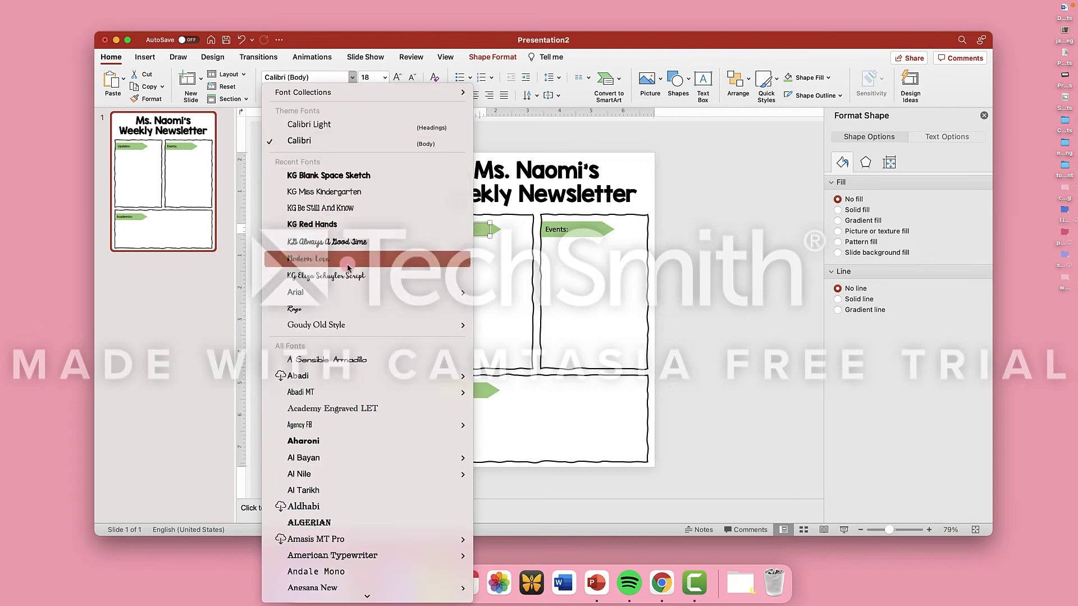
{"action": "left_click", "coordinate": [364, 192]}
{"action": "left_click", "coordinate": [696, 289]}
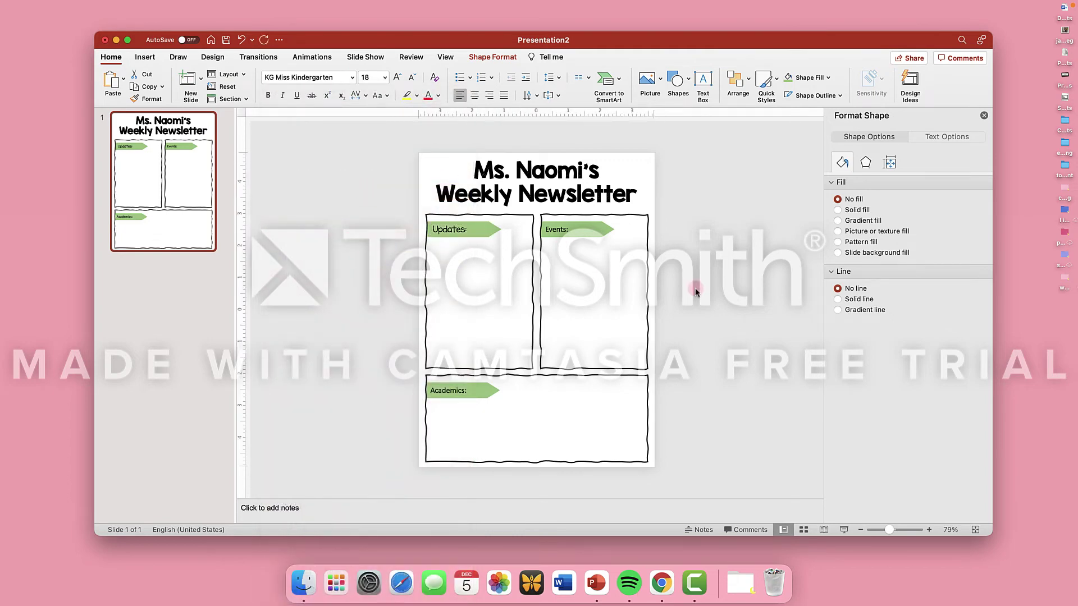
- Set the "Events:" and "Academics:" labels to the KG Miss Kindergarten font
{"action": "left_click", "coordinate": [552, 229]}
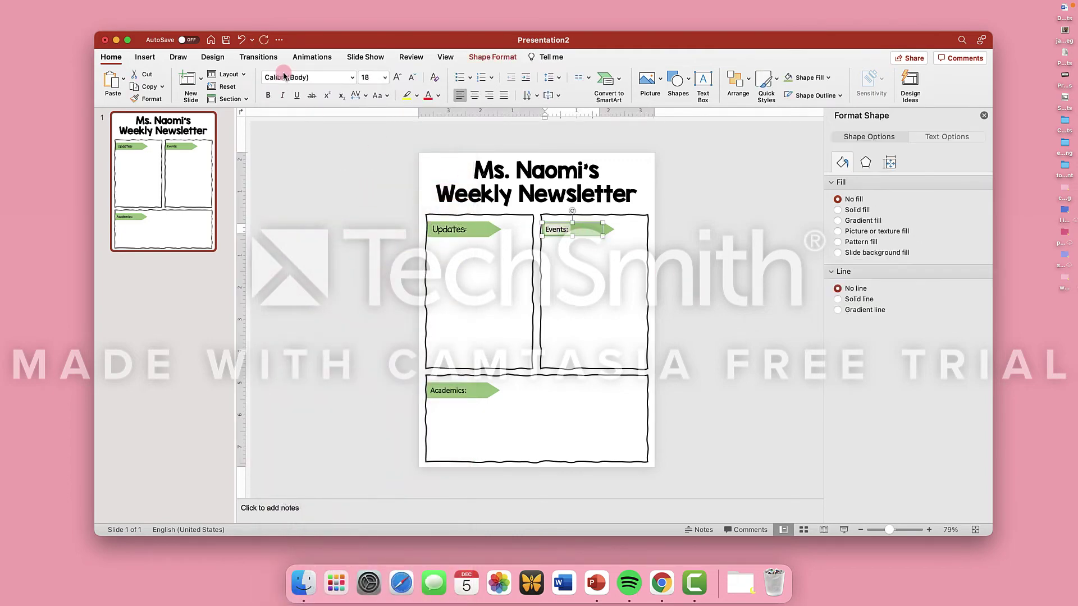
{"action": "left_click", "coordinate": [353, 78]}
{"action": "left_click", "coordinate": [324, 176]}
{"action": "left_click", "coordinate": [443, 390]}
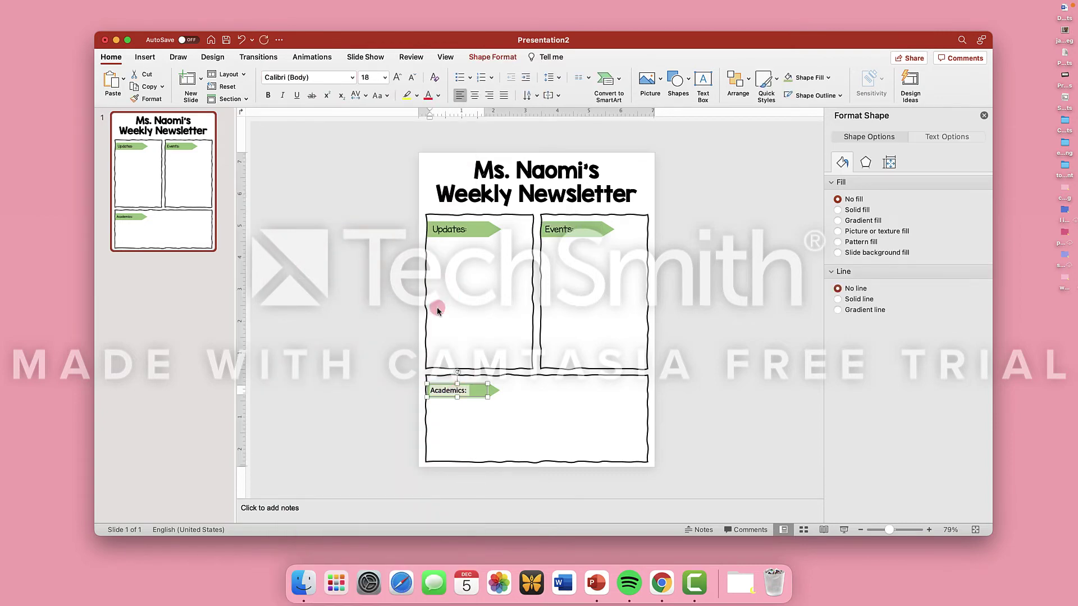
{"action": "left_click", "coordinate": [353, 77]}
{"action": "left_click", "coordinate": [324, 175]}
{"action": "left_click", "coordinate": [749, 309]}
- Insert a text box filling the area below the Updates heading and set its font to KG Miss Kindergarten
{"action": "left_click", "coordinate": [145, 57]}
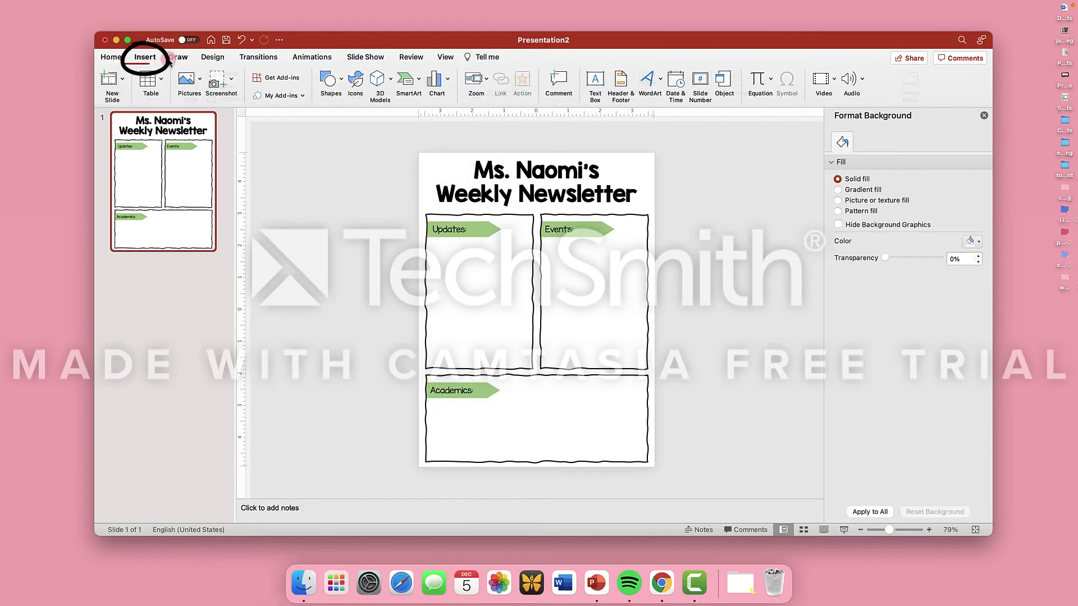
{"action": "left_click", "coordinate": [596, 82]}
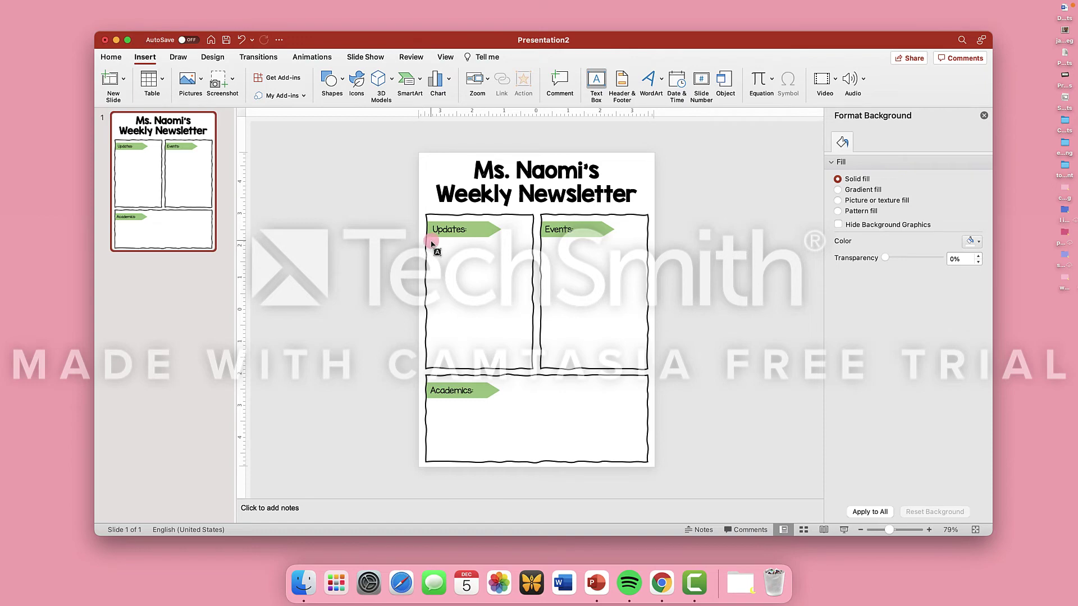
{"action": "left_click_drag", "start_coordinate": [430, 242], "coordinate": [528, 365]}
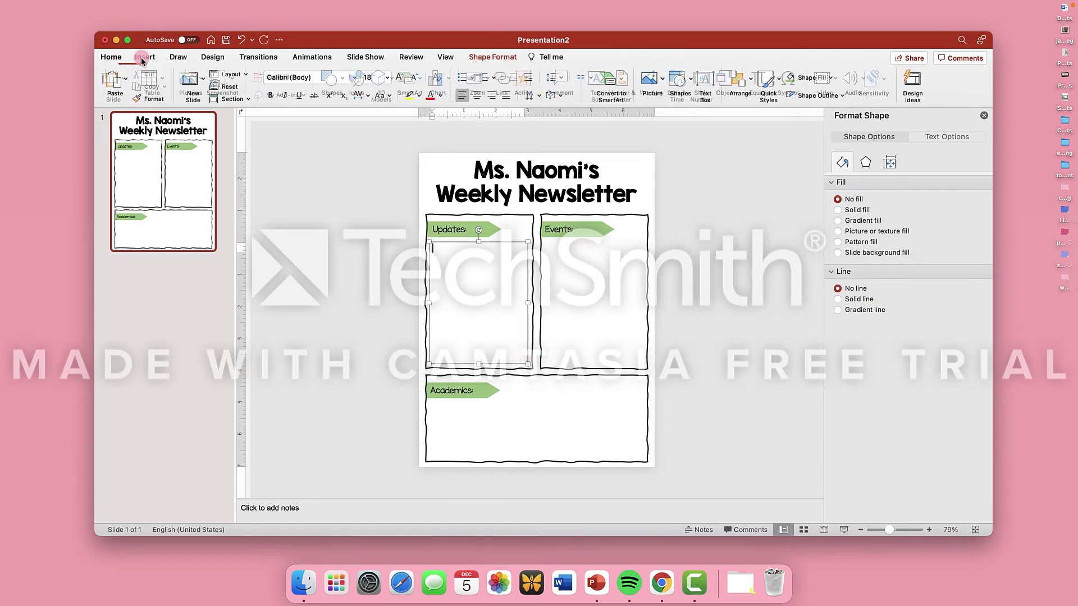
{"action": "left_click", "coordinate": [357, 79]}
{"action": "left_click", "coordinate": [332, 174]}
{"action": "left_click", "coordinate": [445, 270]}
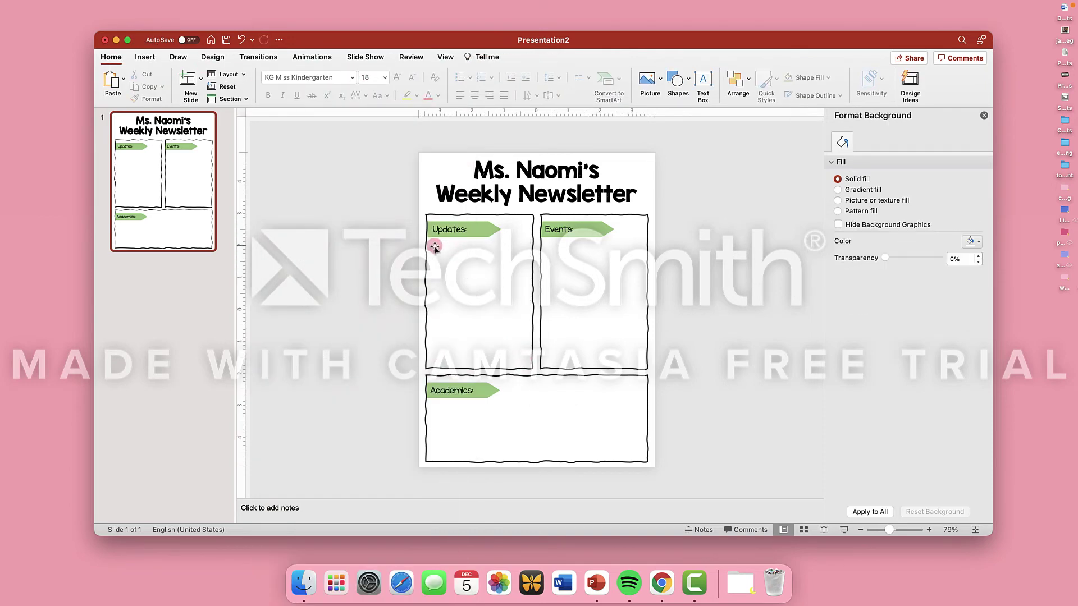
- Write "Hello families! Happy December!" and, after a blank line, "Please check your student's take-home folder each night!" in the Updates text box
{"action": "left_click", "coordinate": [439, 251]}
{"action": "left_click", "coordinate": [439, 250]}
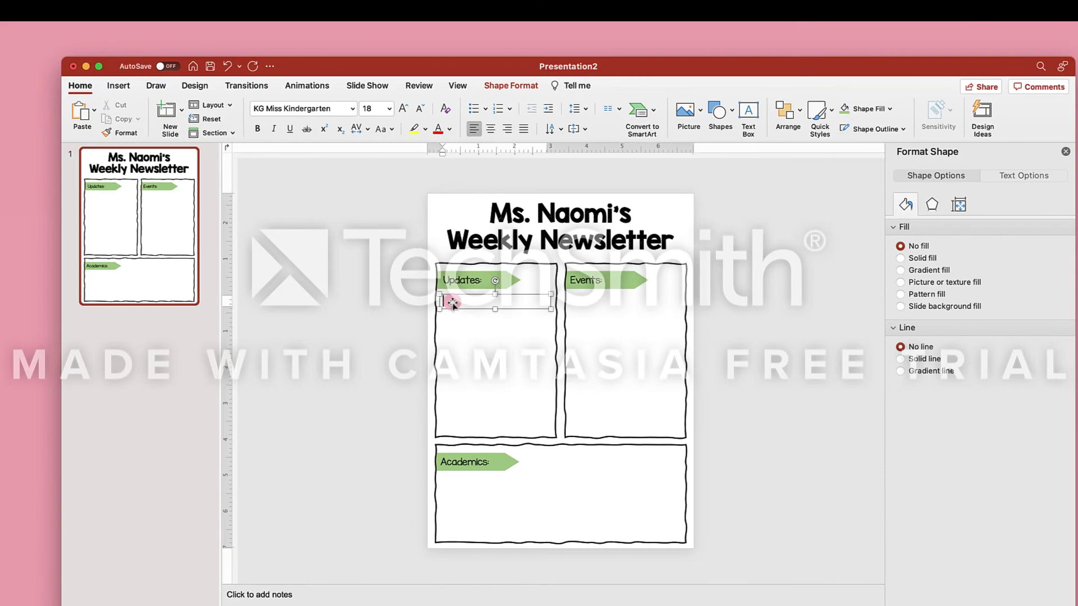
{"action": "type", "text": "H"}
{"action": "type", "text": "ello families"}
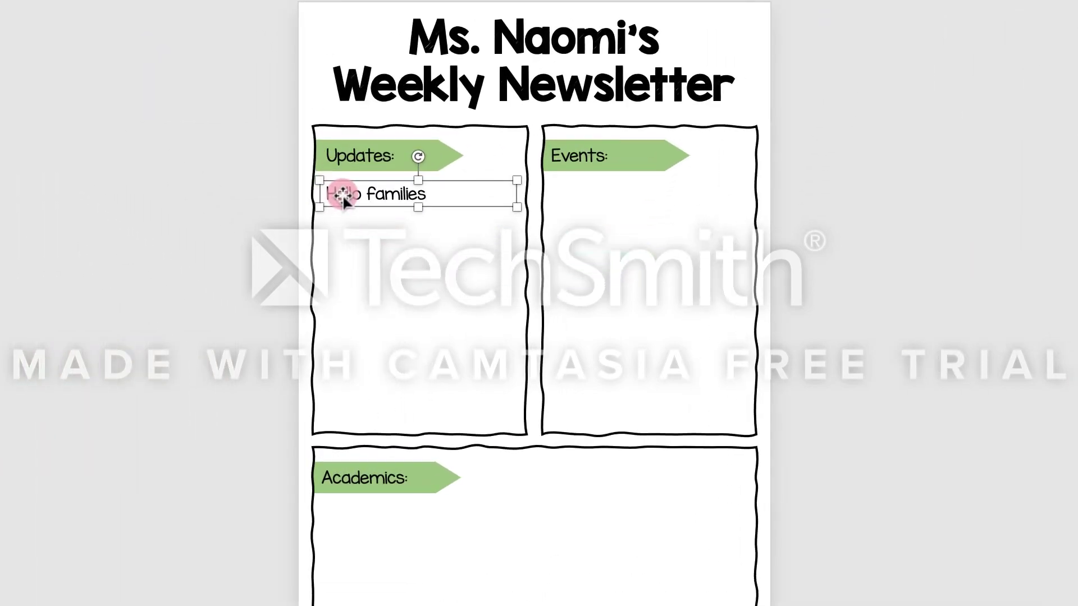
{"action": "type", "text": "! Happy December!"}
{"action": "key", "text": "Return"}
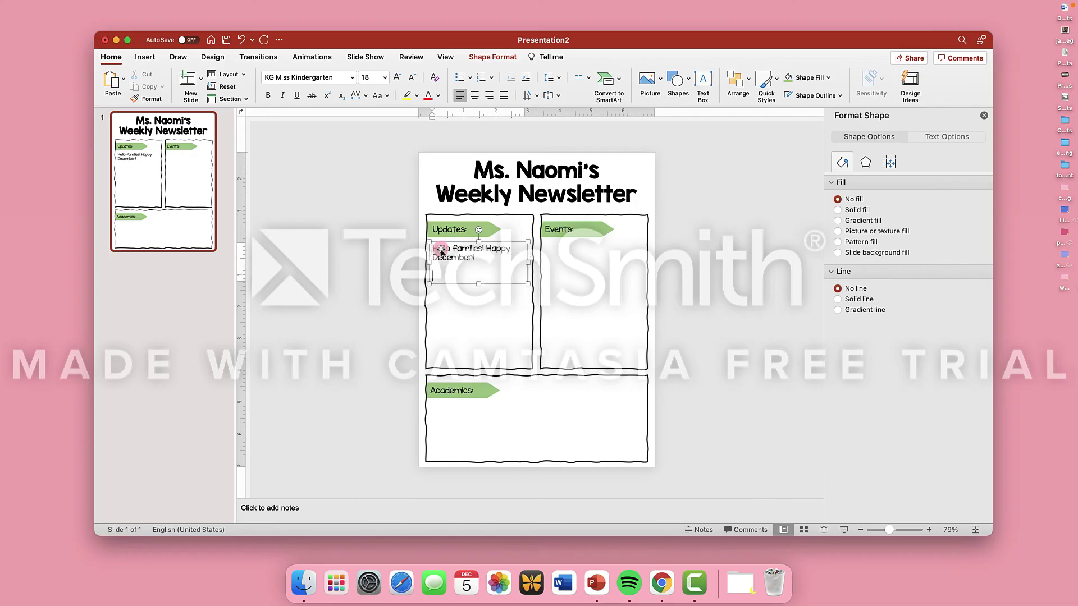
{"action": "type", "text": "Please check your student's take-home folder each night!"}
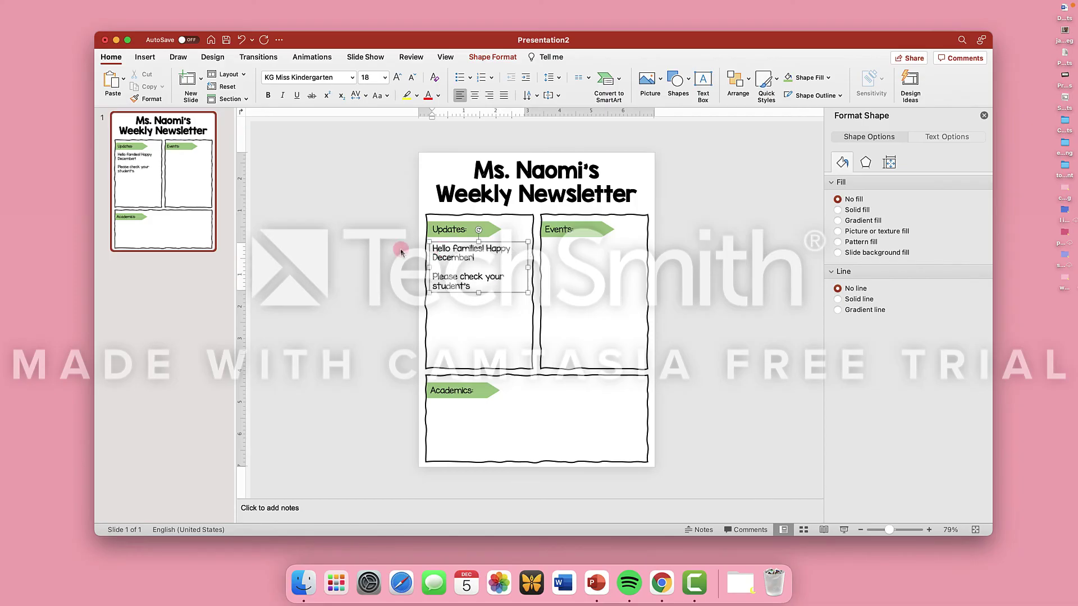
- Finish the Updates text with the paragraphs "There is a permission slip for you to sign for this month's field trip." and "Thank you!"
{"action": "key", "text": "Return"}
{"action": "type", "text": "There is a permission slip for you to sign for this month!"}
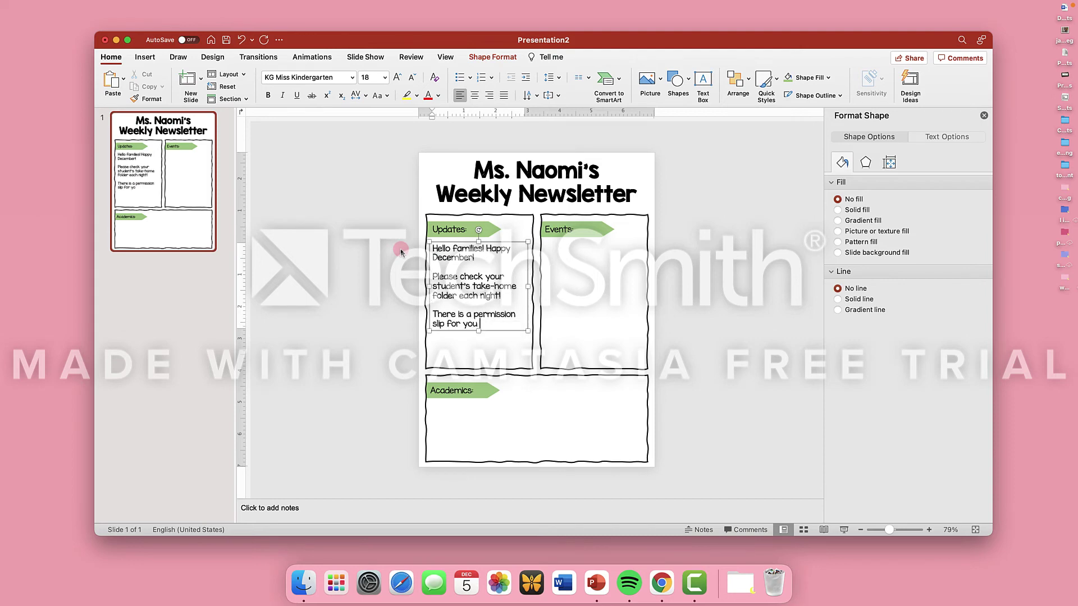
{"action": "type", "text": "."}
{"action": "key", "text": "Return"}
{"action": "key", "text": "Return"}
{"action": "type", "text": "Thank you!"}
{"action": "left_click", "coordinate": [387, 208]}
- Search the stock images for "winter" and insert the photo of the ice skates
{"action": "left_click", "coordinate": [145, 57]}
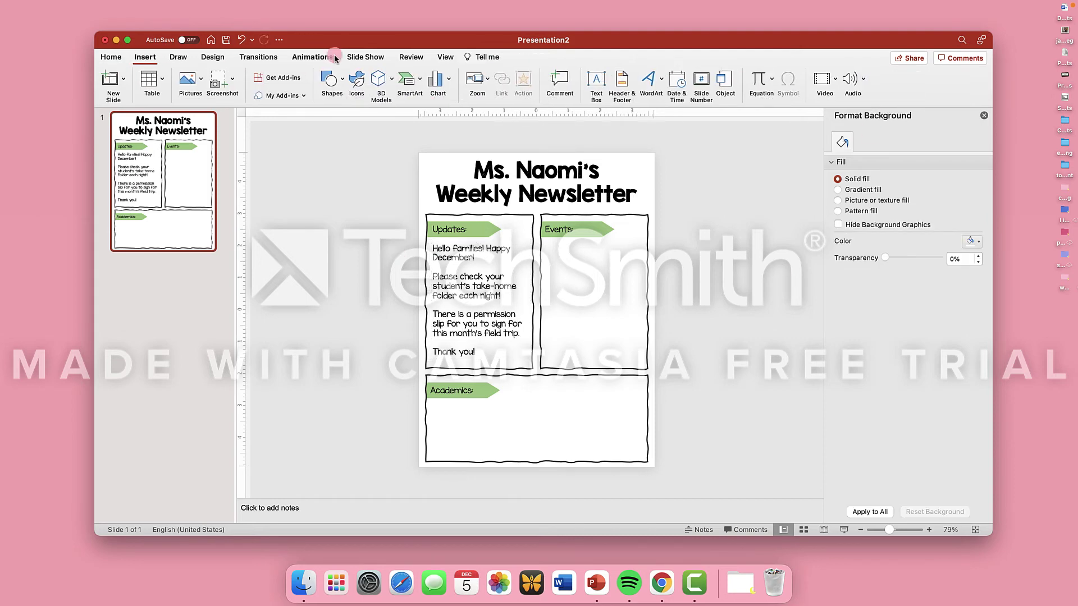
{"action": "left_click", "coordinate": [187, 82]}
{"action": "left_click", "coordinate": [213, 120]}
{"action": "type", "text": "winter"}
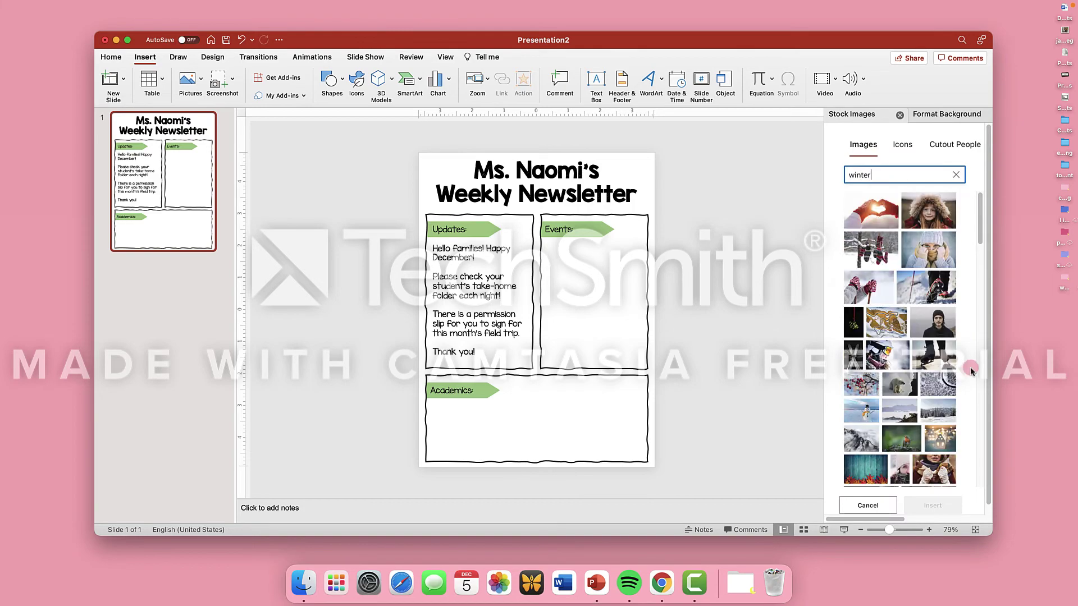
{"action": "left_click", "coordinate": [933, 355]}
{"action": "left_click", "coordinate": [931, 505]}
- Fit the ice skates photo, about 1.91" high by 2.86" wide, into the lower Events box and give it a white frame style
{"action": "left_click_drag", "start_coordinate": [655, 231], "coordinate": [520, 315]}
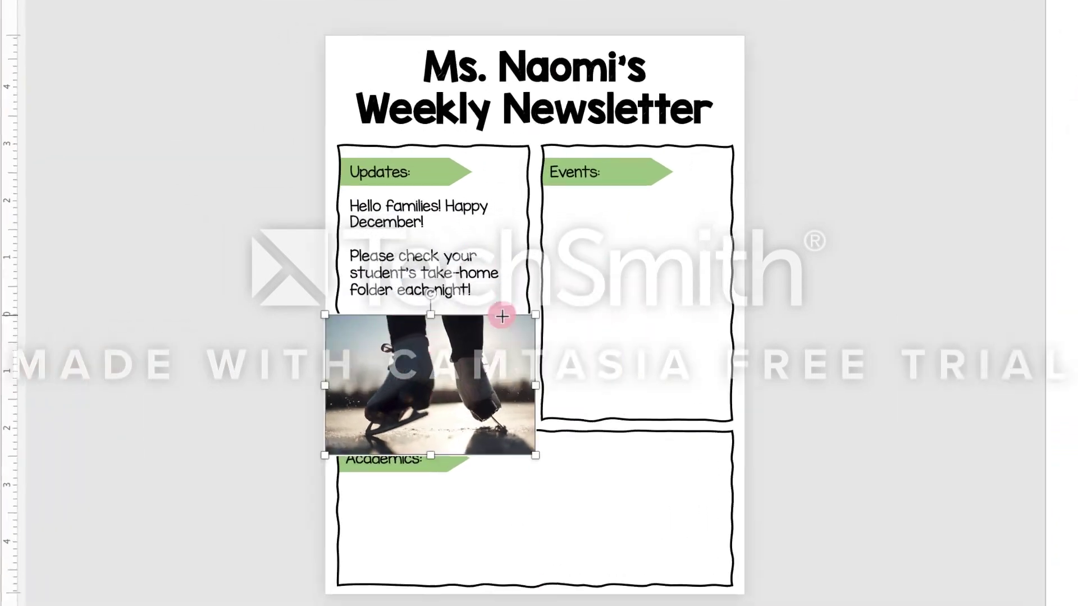
{"action": "left_click_drag", "start_coordinate": [477, 353], "coordinate": [601, 317]}
{"action": "left_click_drag", "start_coordinate": [654, 284], "coordinate": [637, 286]}
{"action": "left_click_drag", "start_coordinate": [736, 270], "coordinate": [725, 293]}
{"action": "mouse_move", "coordinate": [651, 341]}
{"action": "left_mouse_down"}
{"action": "mouse_move", "coordinate": [673, 356]}
{"action": "mouse_move", "coordinate": [664, 344]}
{"action": "left_mouse_up"}
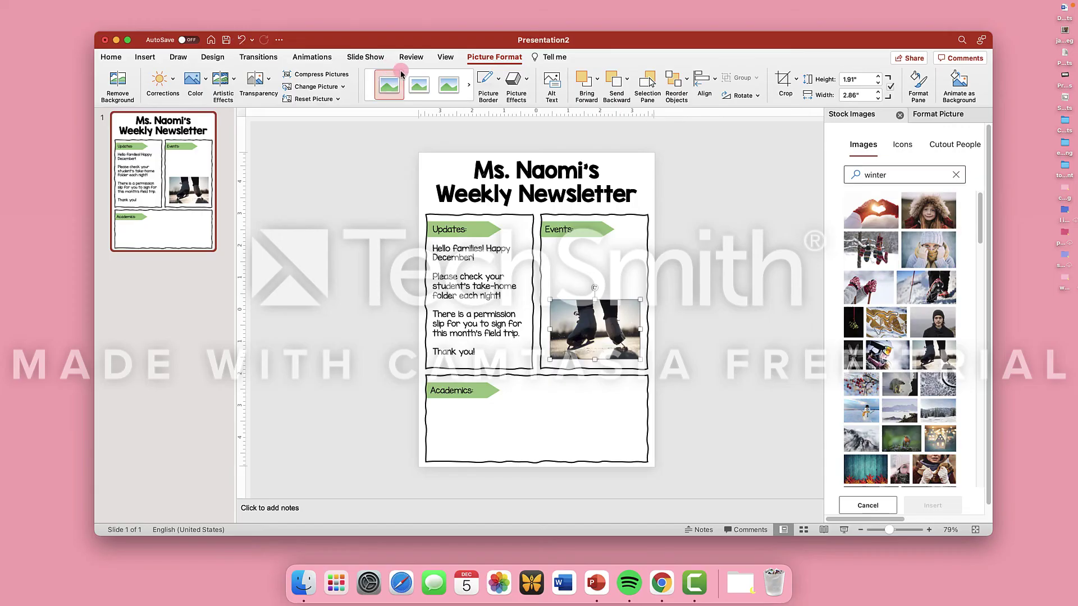
{"action": "left_click", "coordinate": [402, 73]}
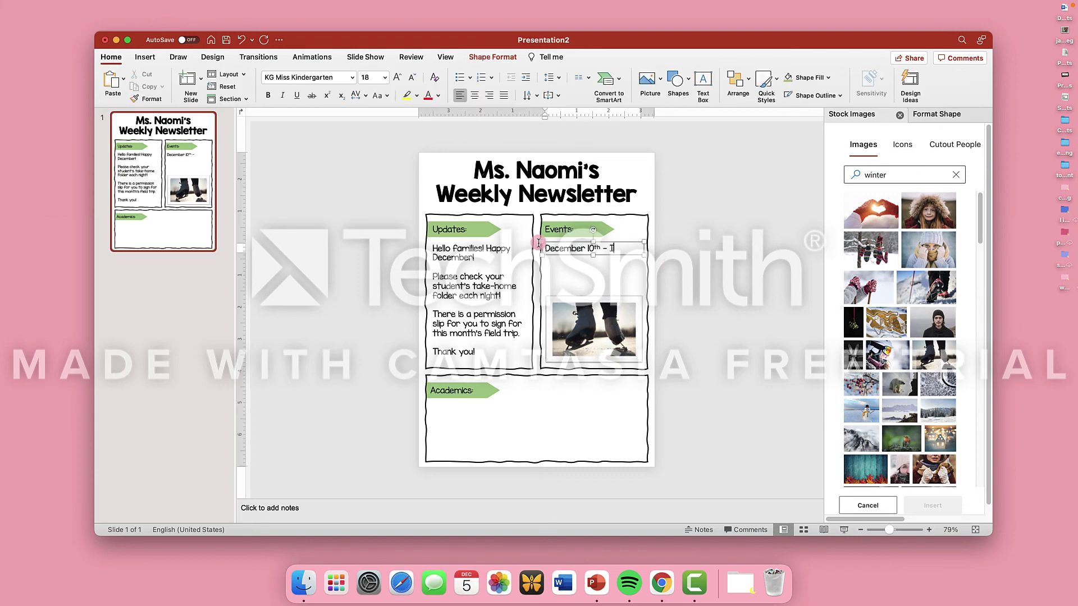
- Write "December 10th - Ice skating field trip" and, after a blank line, "December 20th- No school for the holidays!" in the Events text box
{"action": "type", "text": "ce skating field trip"}
{"action": "key", "text": "Return"}
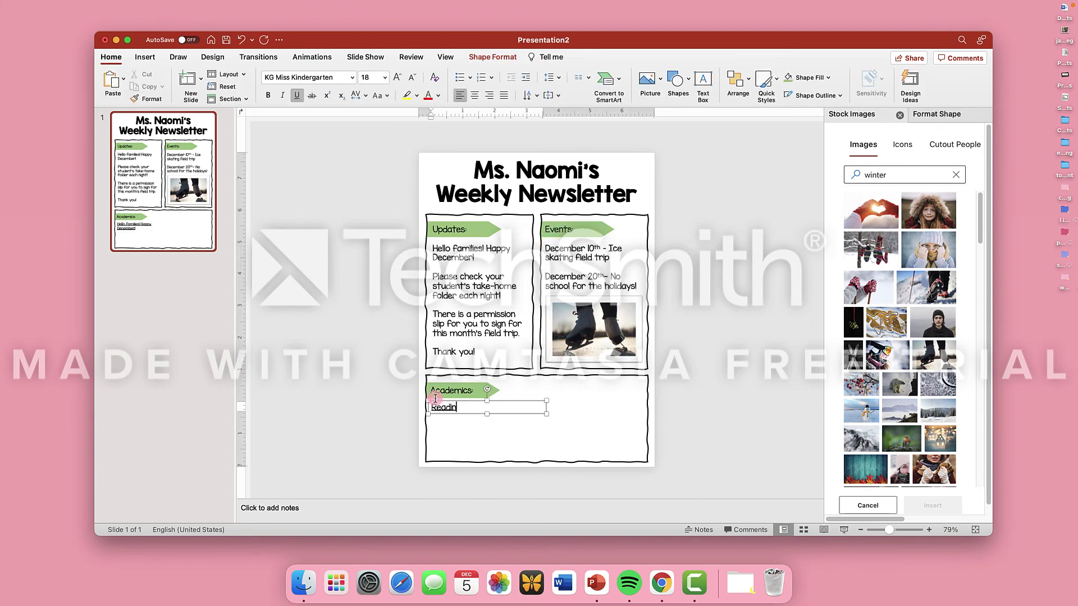
- List the underlined subjects "Reading:", "Writing:" and "Math" in the Academics text box, separated by blank lines
{"action": "key", "text": "Return"}
{"action": "key", "text": "Return"}
{"action": "type", "text": "Writing:"}
{"action": "key", "text": "Return"}
{"action": "key", "text": "Return"}
{"action": "type", "text": "Ma"}
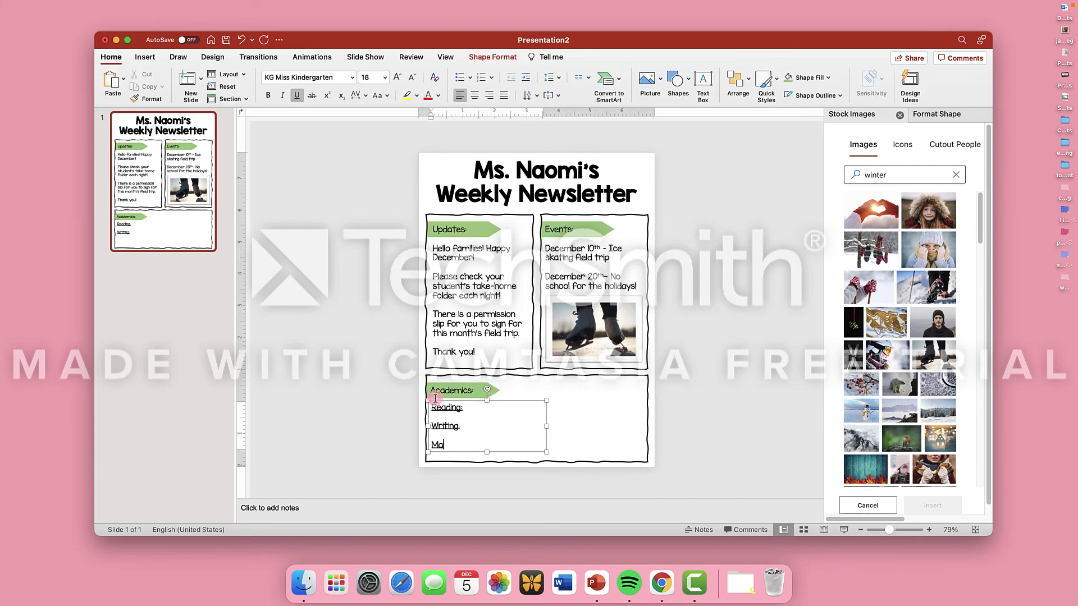
{"action": "type", "text": "th"}
{"action": "left_click", "coordinate": [706, 331]}
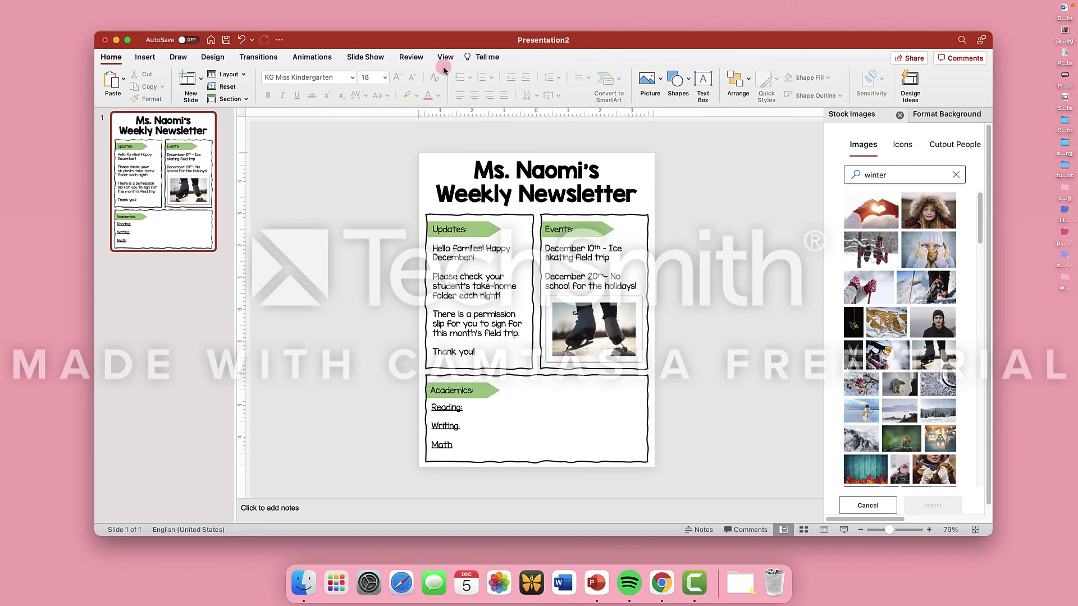
- Find the solid "pencil" stock icon, place it in the lower-right corner of the Academics box, and close the stock image pane
{"action": "left_click", "coordinate": [158, 54]}
{"action": "left_click", "coordinate": [356, 82]}
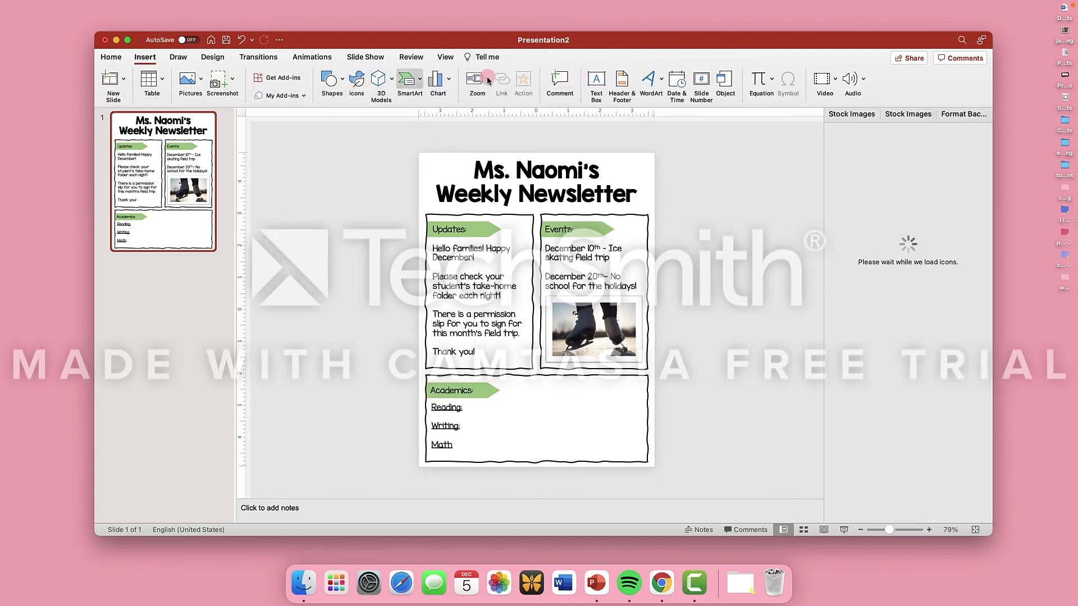
{"action": "left_click", "coordinate": [888, 174]}
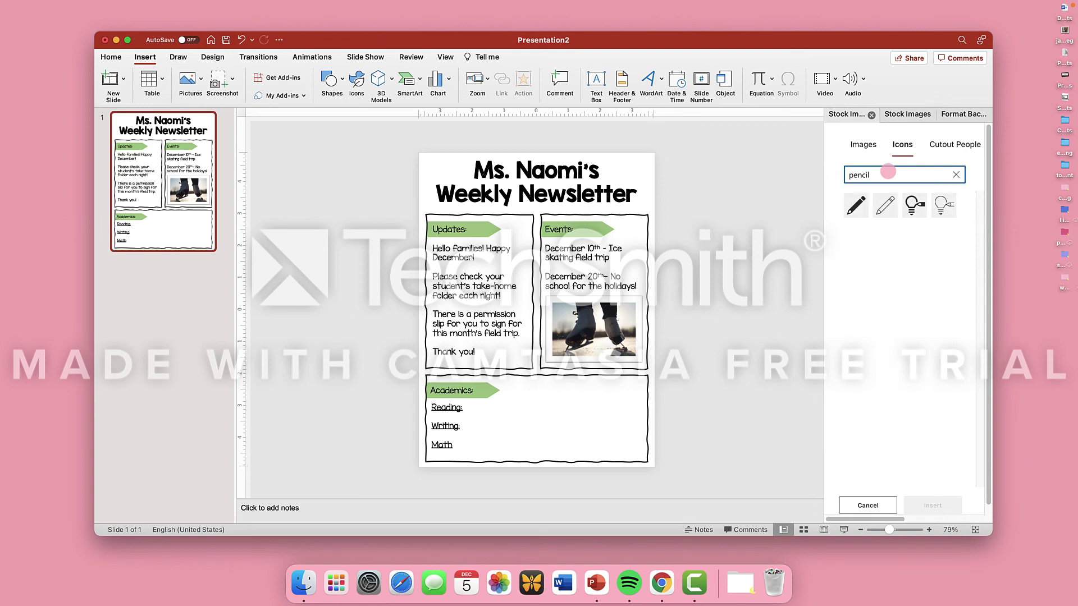
{"action": "left_click", "coordinate": [860, 211]}
{"action": "left_click", "coordinate": [932, 505]}
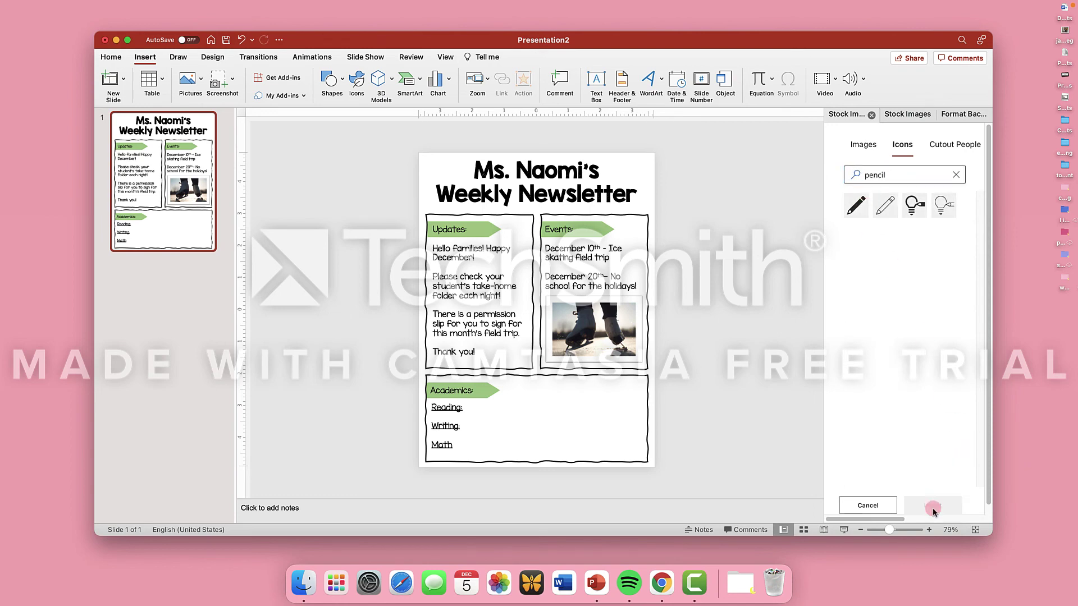
{"action": "mouse_move", "coordinate": [548, 325]}
{"action": "left_mouse_down"}
{"action": "mouse_move", "coordinate": [641, 446]}
{"action": "mouse_move", "coordinate": [631, 451]}
{"action": "left_mouse_up"}
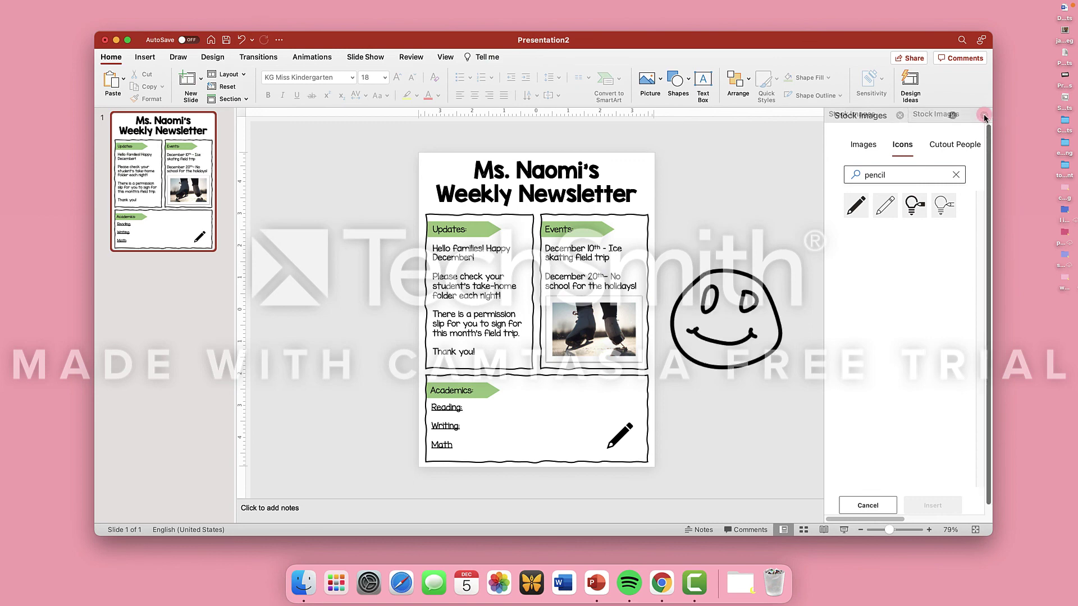
{"action": "left_click", "coordinate": [983, 115]}
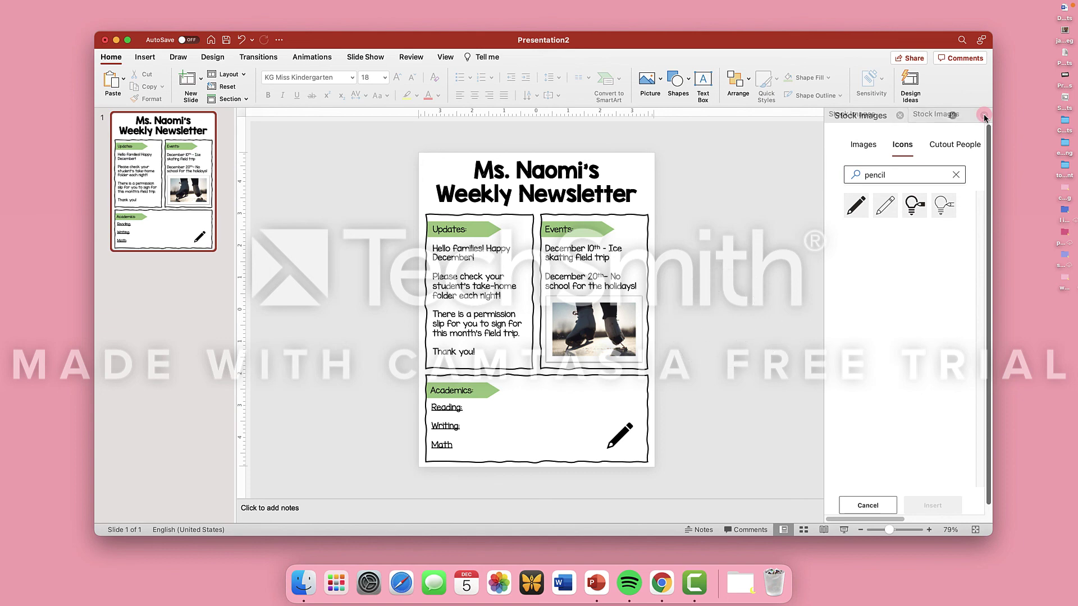